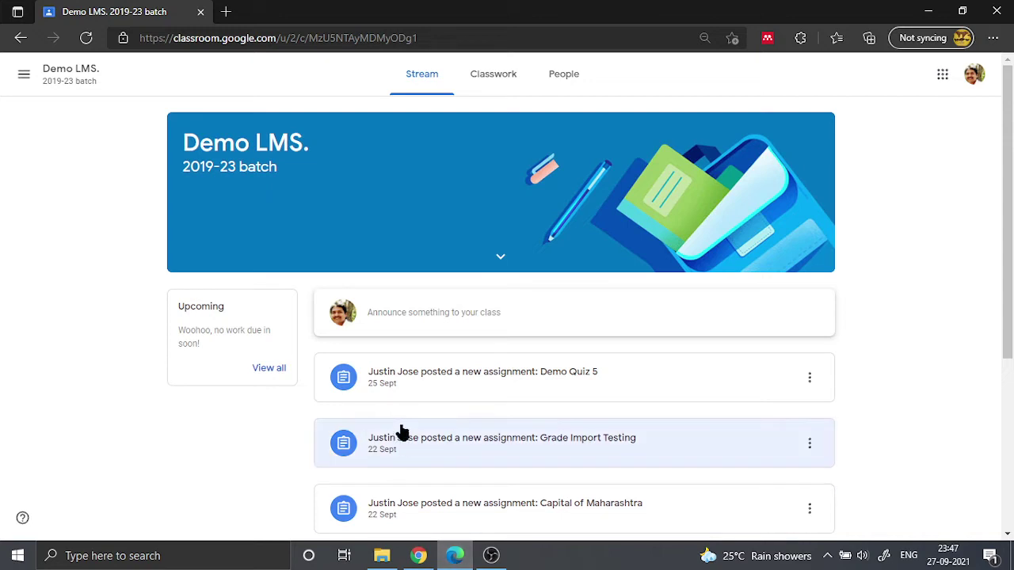
Show the Demo LMS class's Classwork page in the teacher's browser.
{"action": "left_click", "coordinate": [502, 85]}
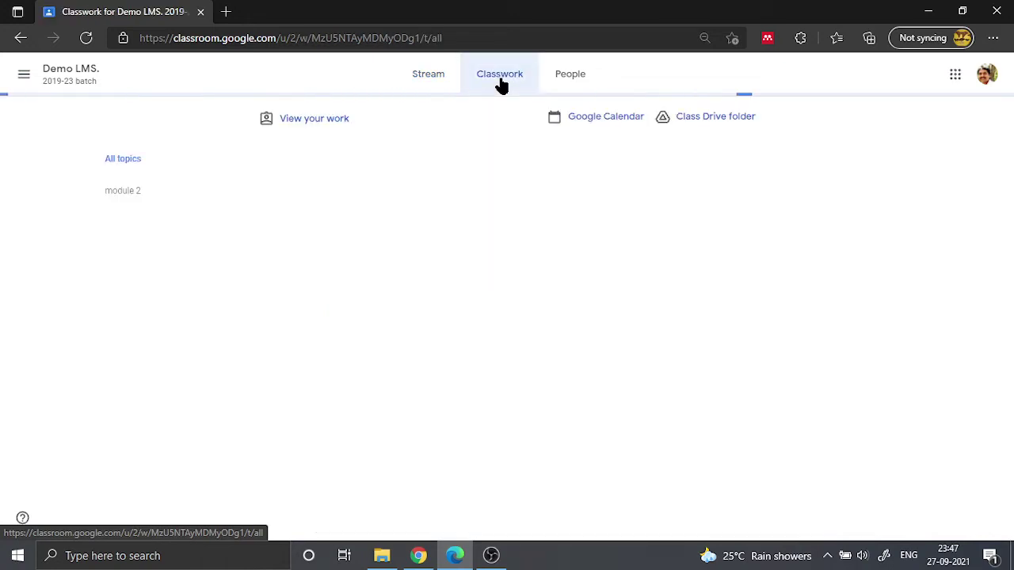
{"action": "key", "text": "alt+Tab"}
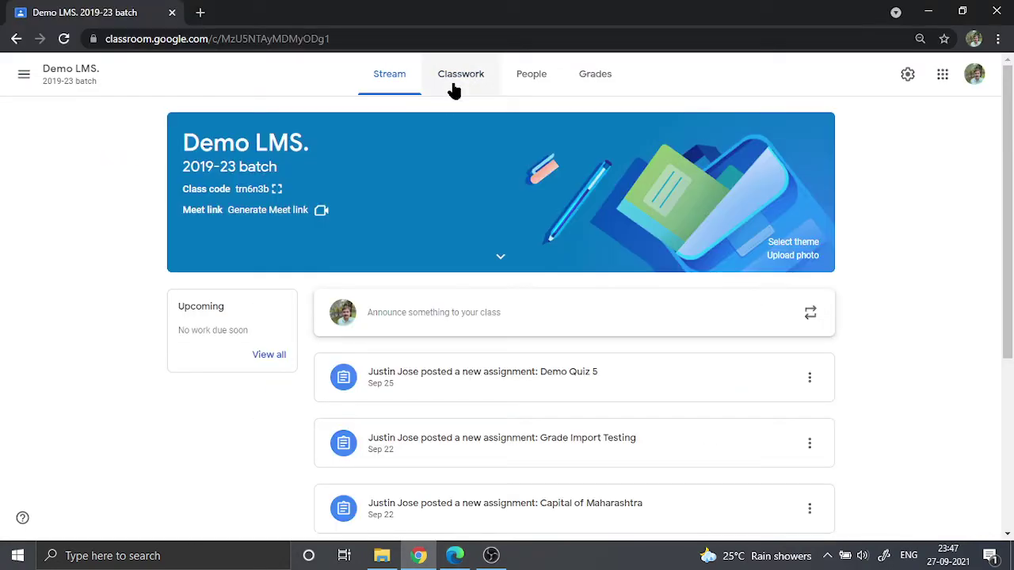
Create a quiz assignment titled 'Demo 10' and cut its points from 100 to 10.
{"action": "left_click", "coordinate": [461, 79]}
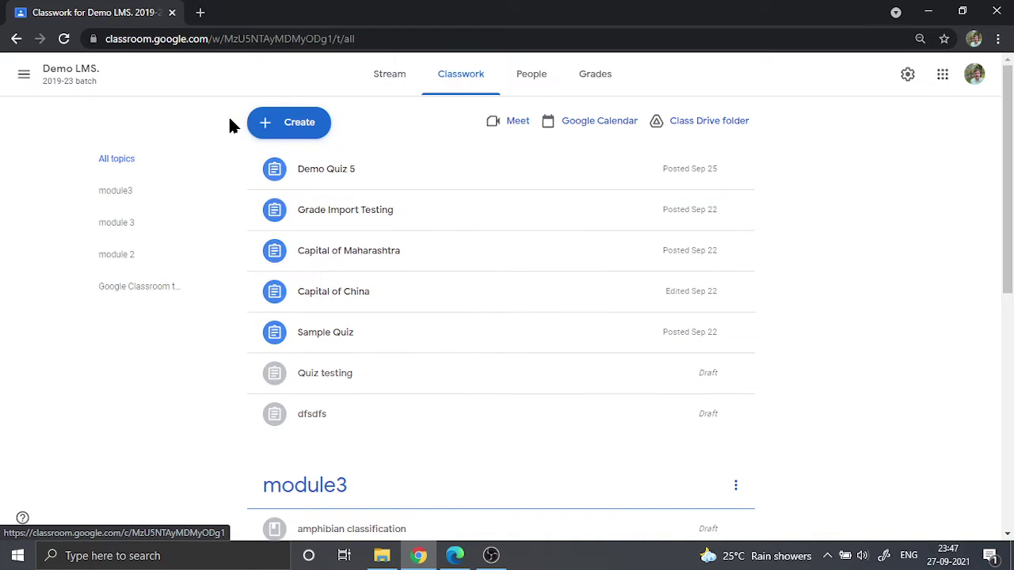
{"action": "left_click", "coordinate": [279, 131]}
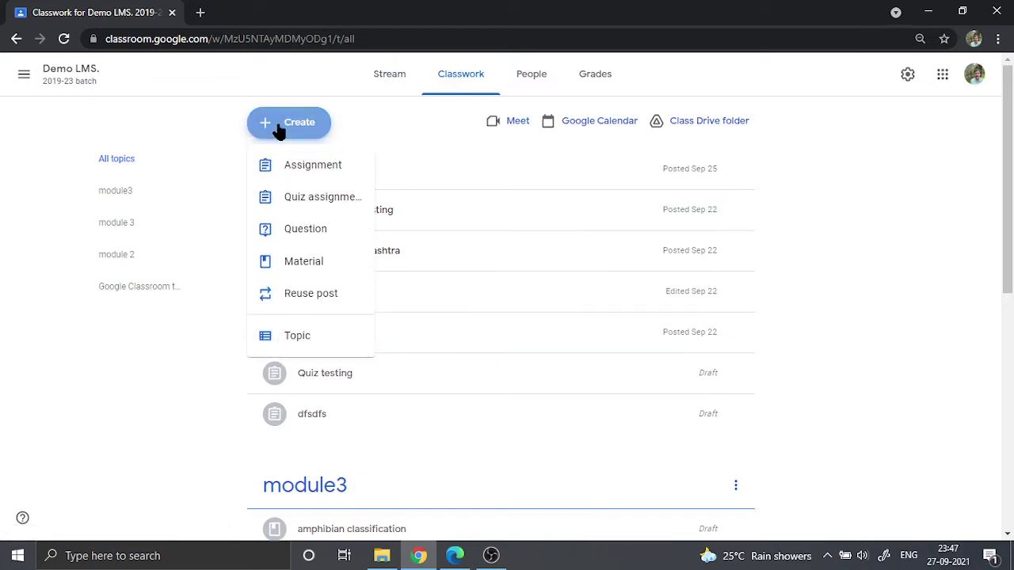
{"action": "left_click", "coordinate": [319, 200]}
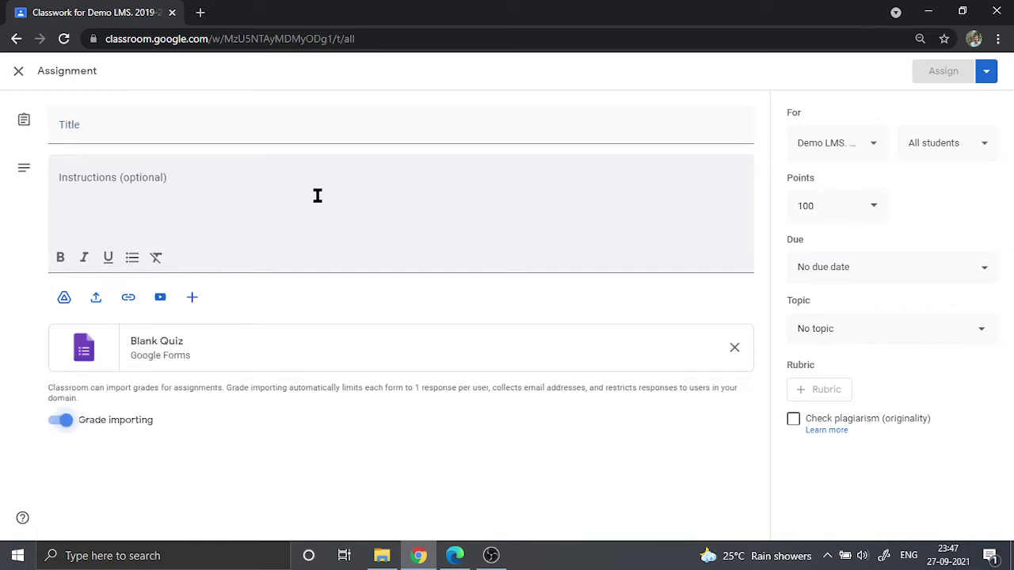
{"action": "left_click", "coordinate": [88, 127]}
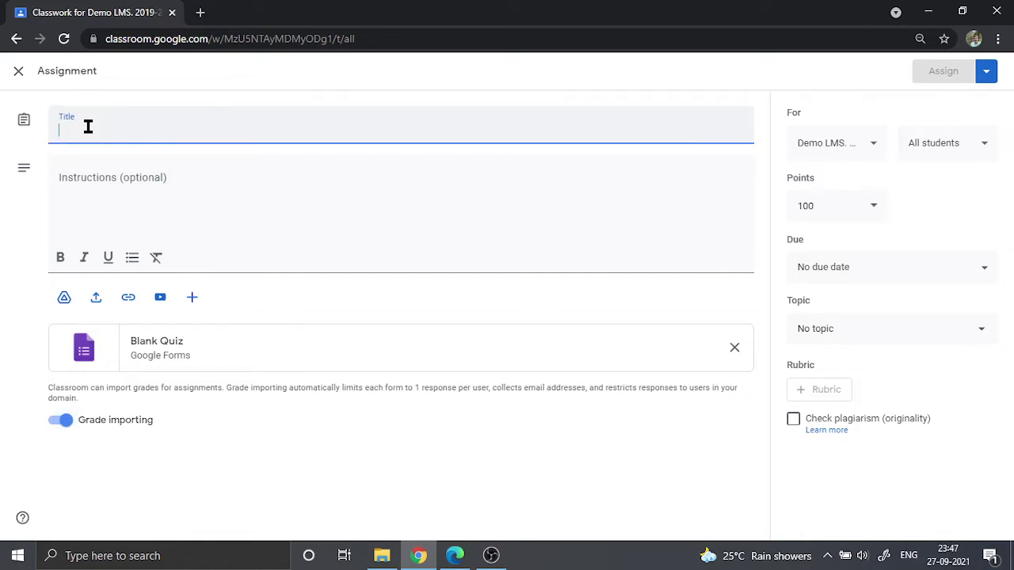
{"action": "type", "text": "Demo 10"}
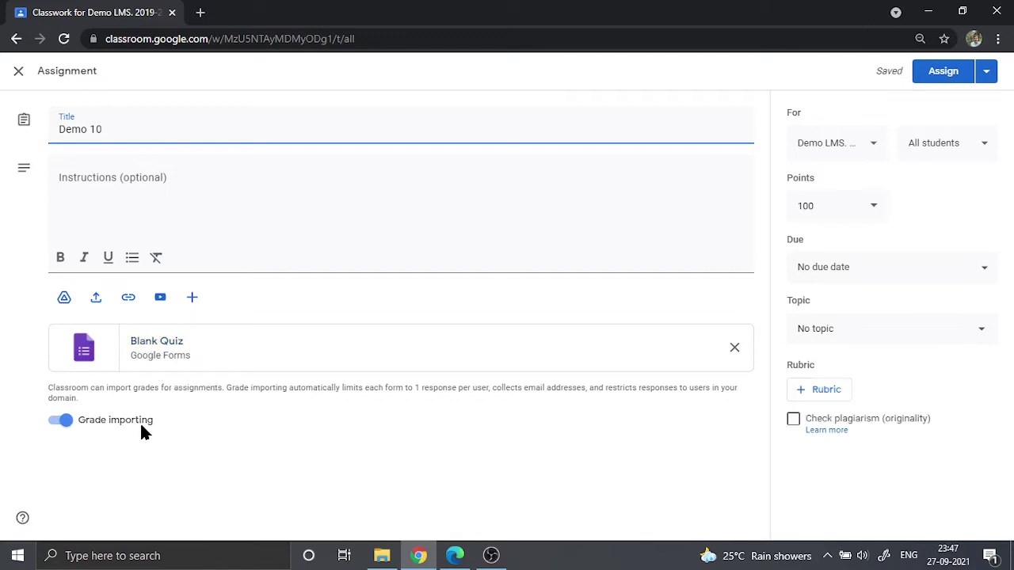
{"action": "left_click", "coordinate": [873, 208]}
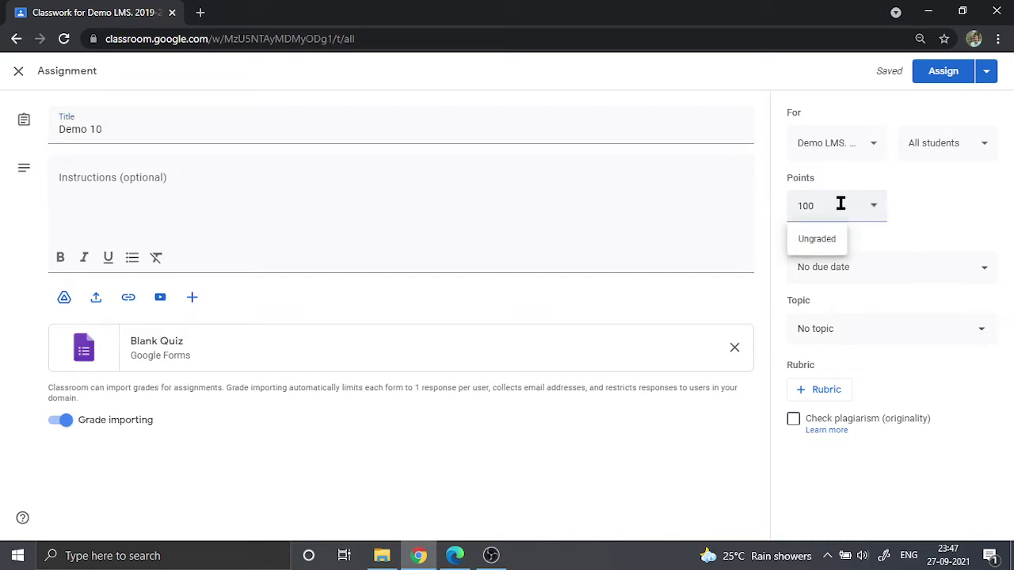
{"action": "key", "text": "BackSpace"}
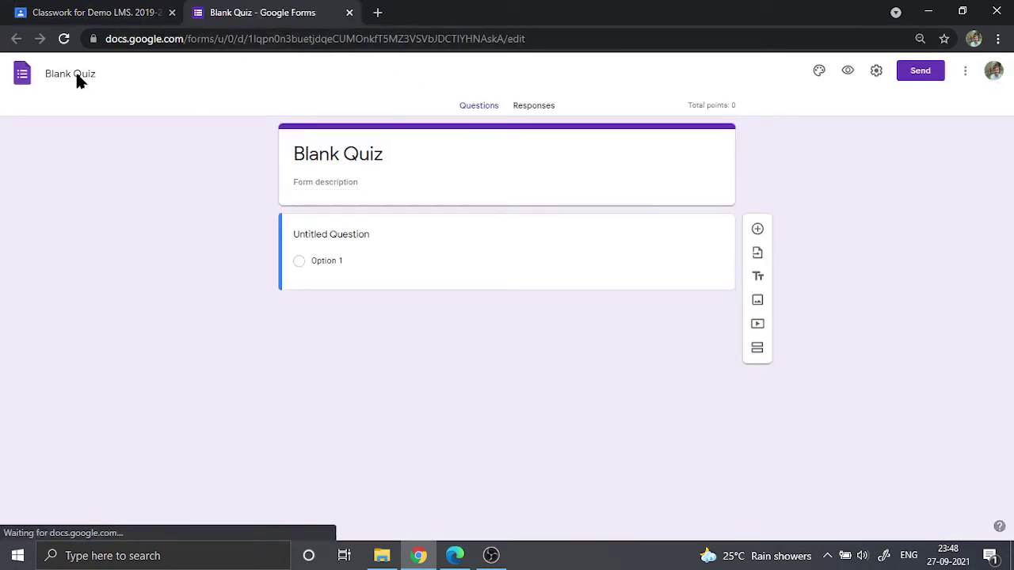
Rename the form file and its heading to 'Demo 10'.
{"action": "left_click", "coordinate": [75, 73]}
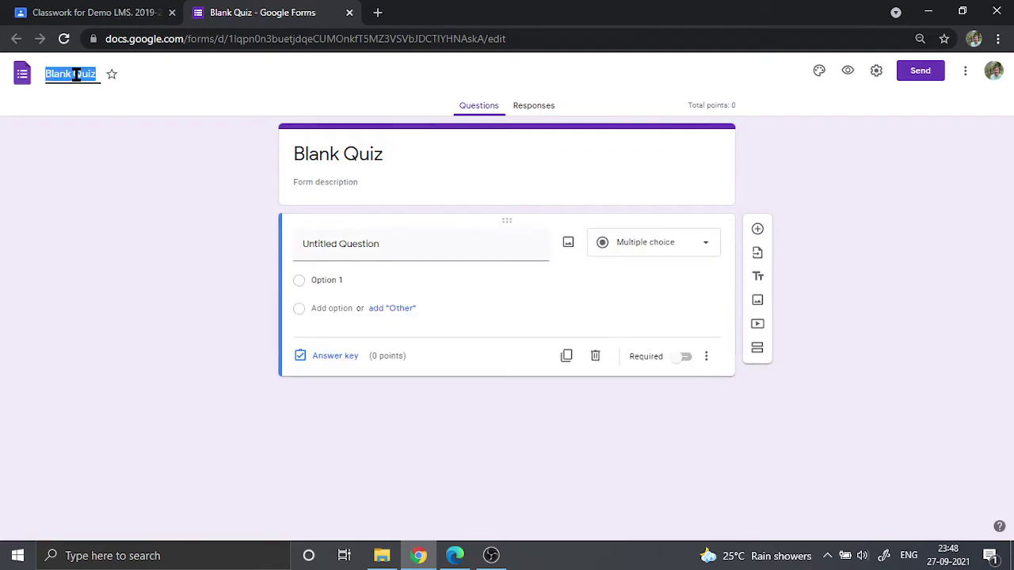
{"action": "type", "text": "Demo 10"}
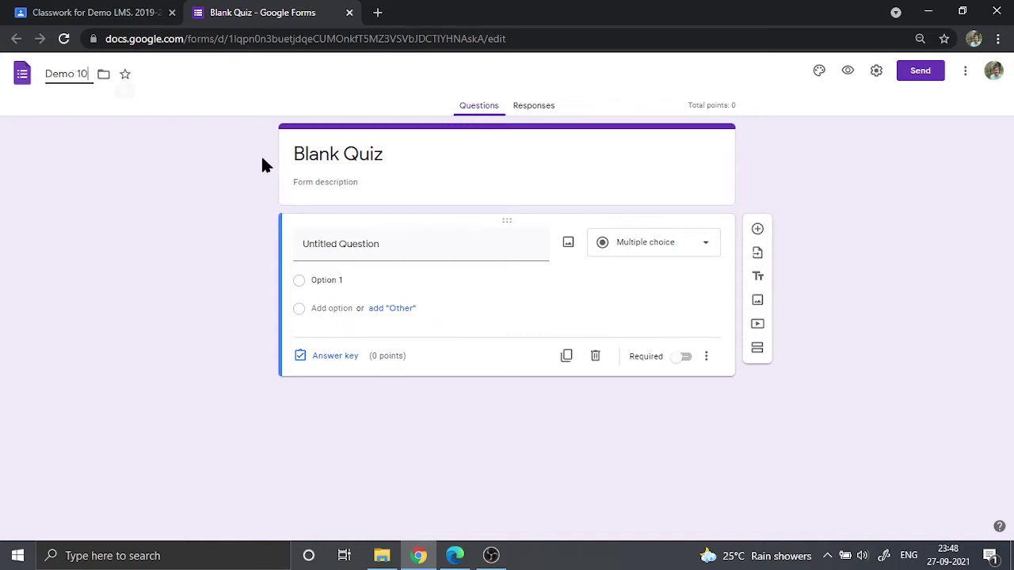
{"action": "triple_click", "coordinate": [326, 156]}
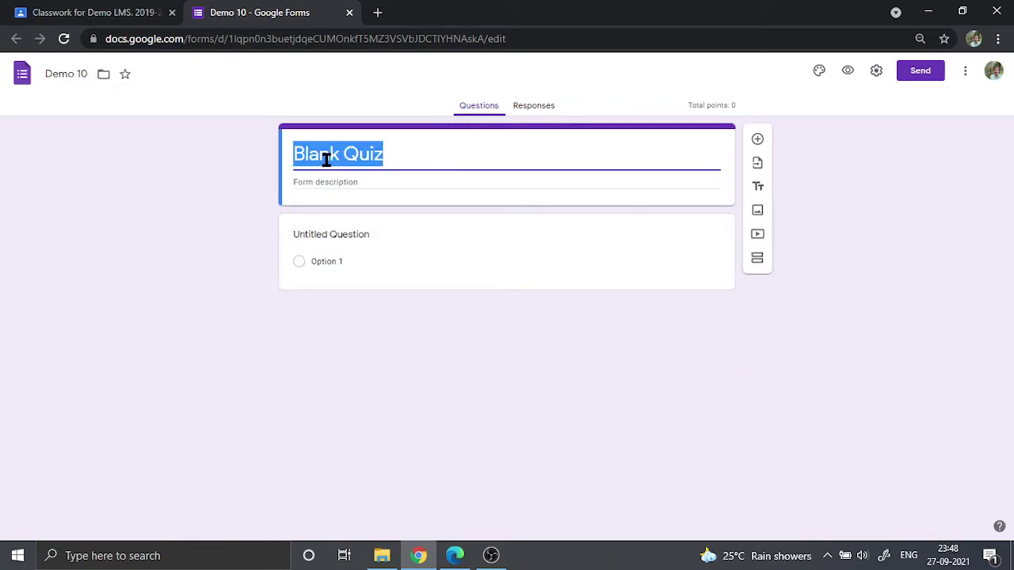
{"action": "type", "text": "Demo "}
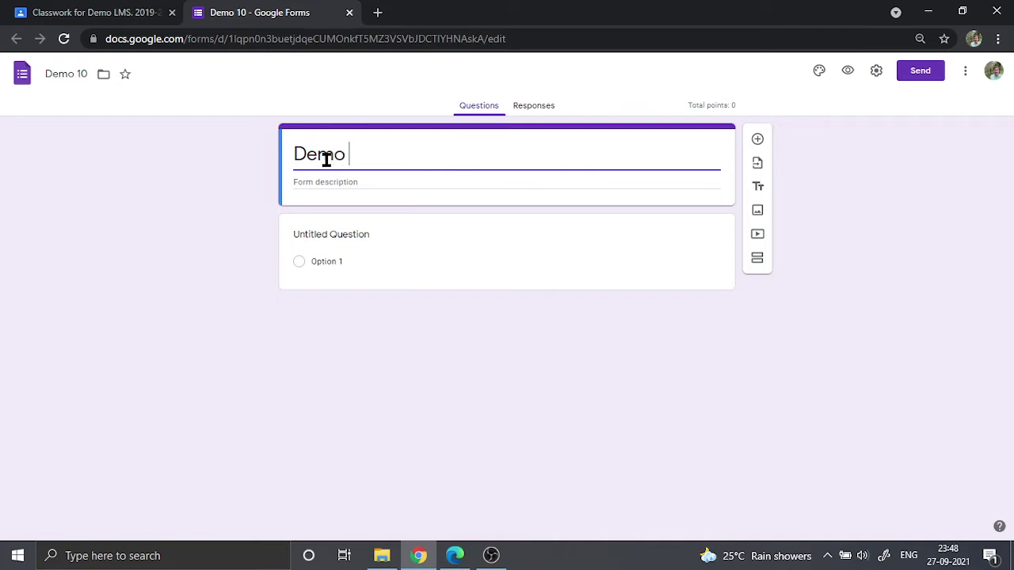
{"action": "type", "text": "10"}
Add required question 'What is the capital of US' with options Washington DC and New York.
{"action": "left_click", "coordinate": [376, 242]}
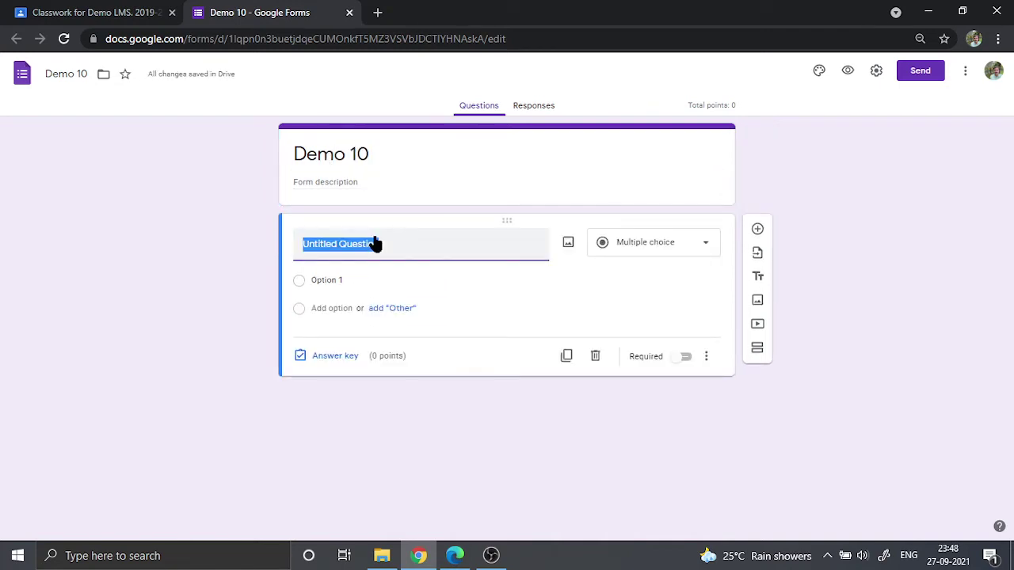
{"action": "type", "text": "Wha"}
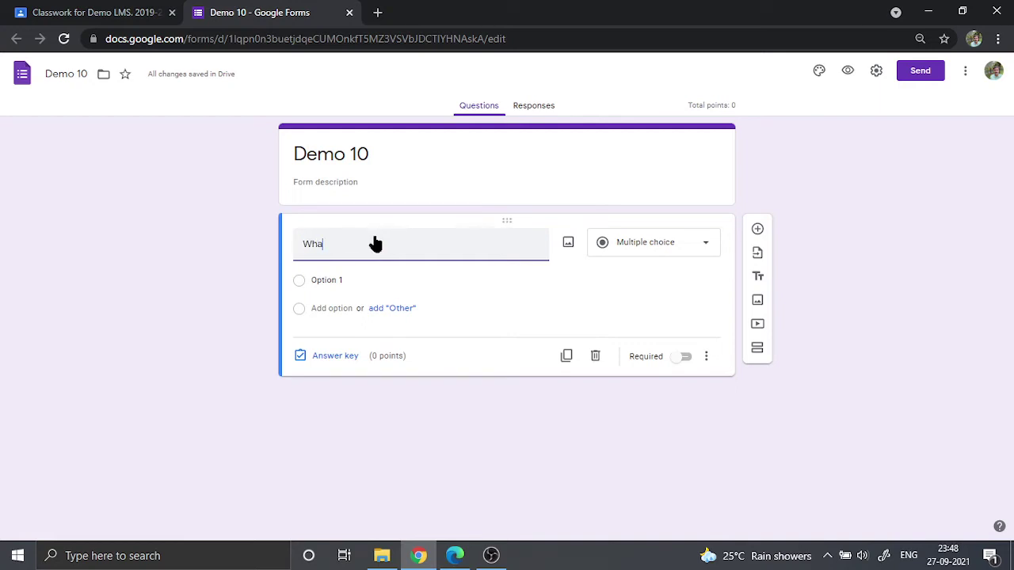
{"action": "type", "text": "t is "}
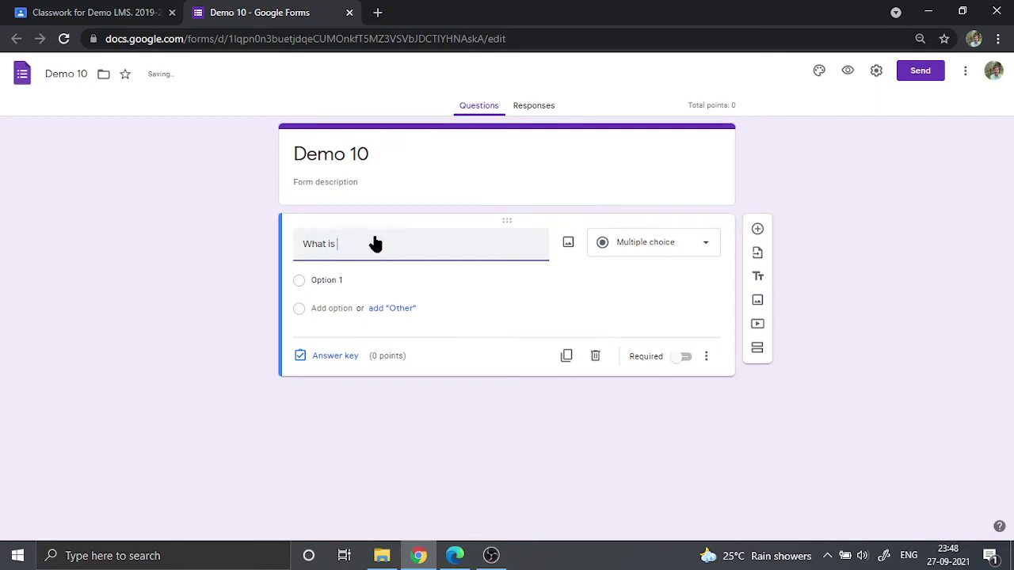
{"action": "type", "text": "the capital of US"}
{"action": "left_click", "coordinate": [335, 283]}
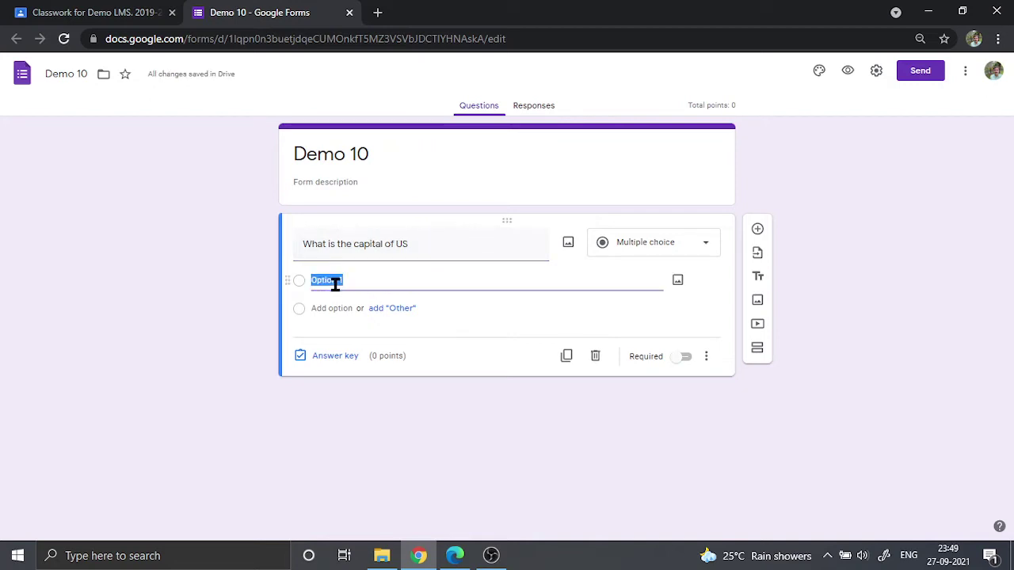
{"action": "type", "text": "Washington DC"}
{"action": "left_click", "coordinate": [331, 309]}
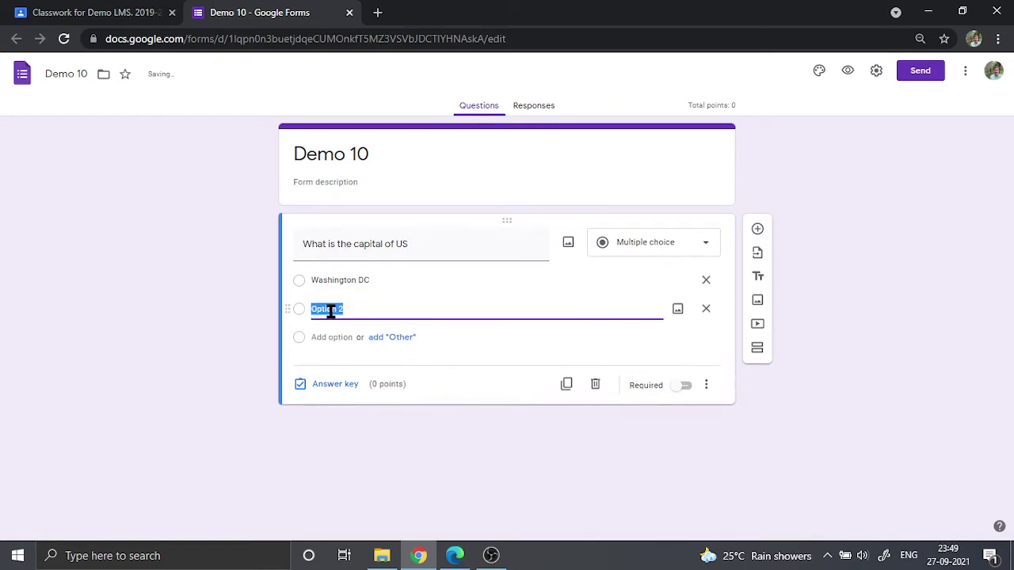
{"action": "type", "text": "New York"}
{"action": "left_click", "coordinate": [685, 387]}
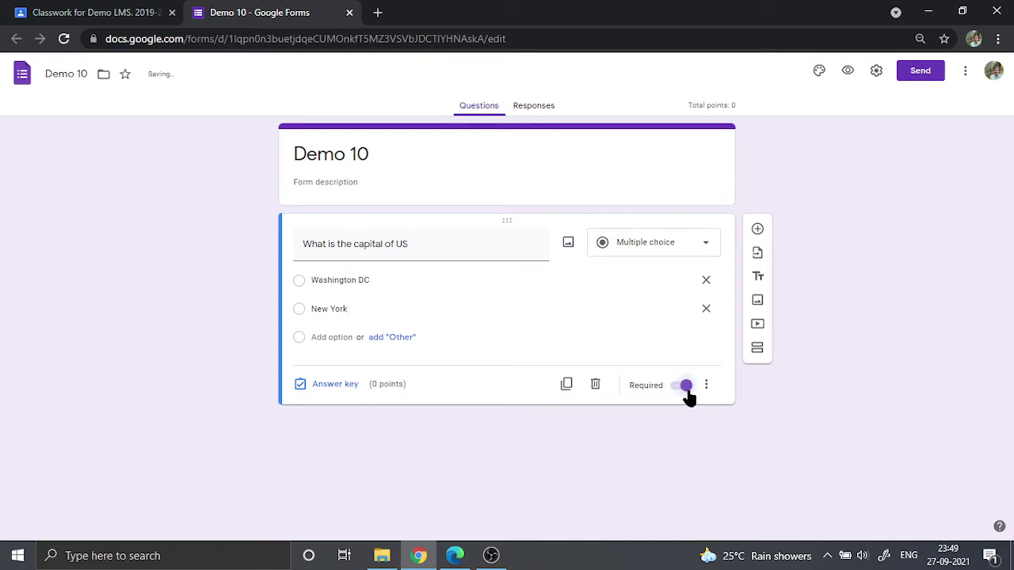
In the answer key, mark Washington DC correct and award the question 10 points.
{"action": "left_click", "coordinate": [321, 386]}
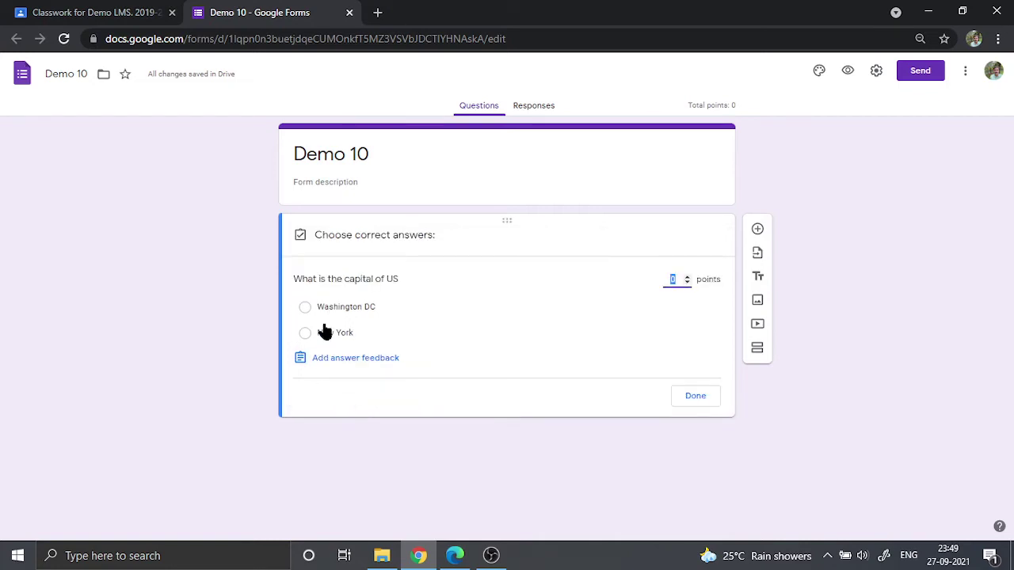
{"action": "left_click", "coordinate": [304, 307]}
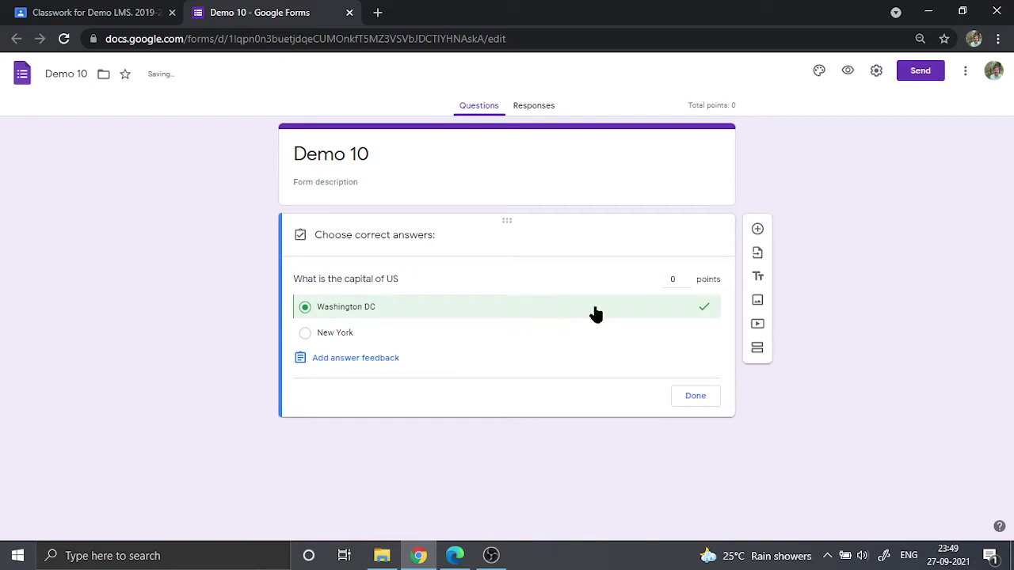
{"action": "left_click", "coordinate": [687, 280]}
{"action": "left_click", "coordinate": [688, 280]}
{"action": "left_click", "coordinate": [687, 280]}
{"action": "left_click", "coordinate": [688, 281]}
{"action": "left_click", "coordinate": [687, 280]}
{"action": "left_click", "coordinate": [688, 280]}
{"action": "left_click", "coordinate": [687, 281]}
{"action": "left_click", "coordinate": [688, 281]}
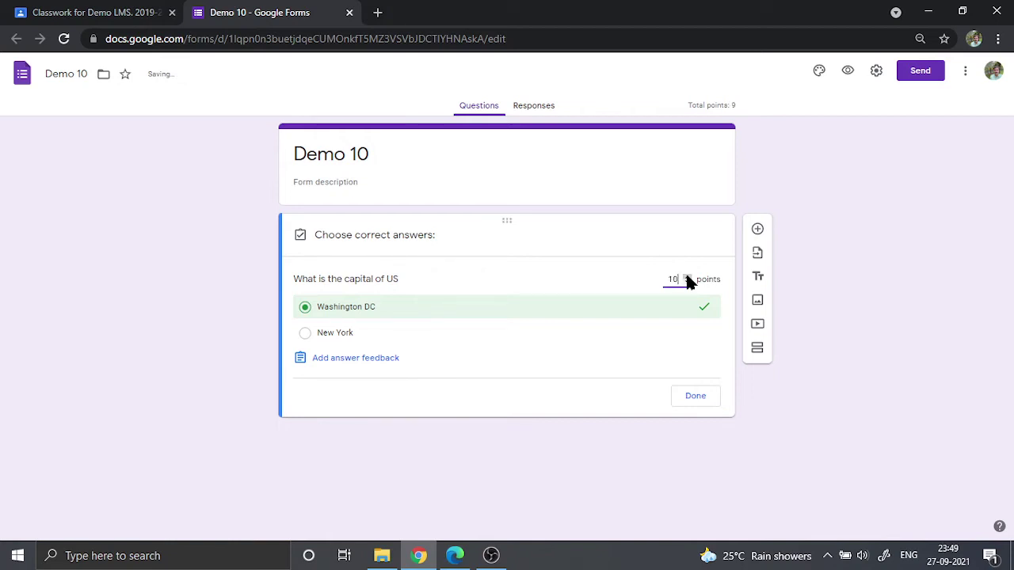
{"action": "left_click", "coordinate": [686, 400]}
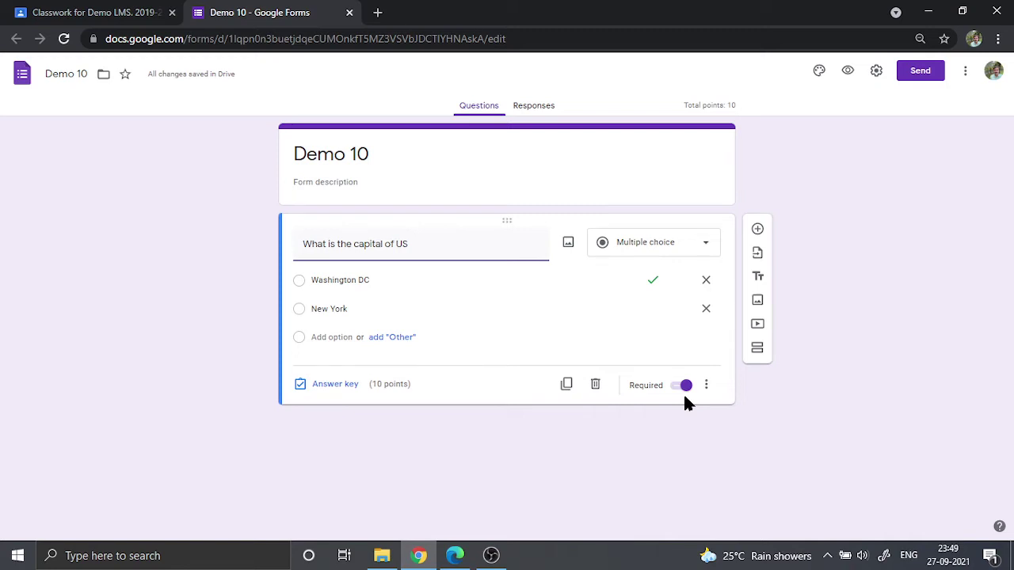
Turn on email collection and the 1-response limit, and turn off the college-only restriction.
{"action": "left_click", "coordinate": [876, 73]}
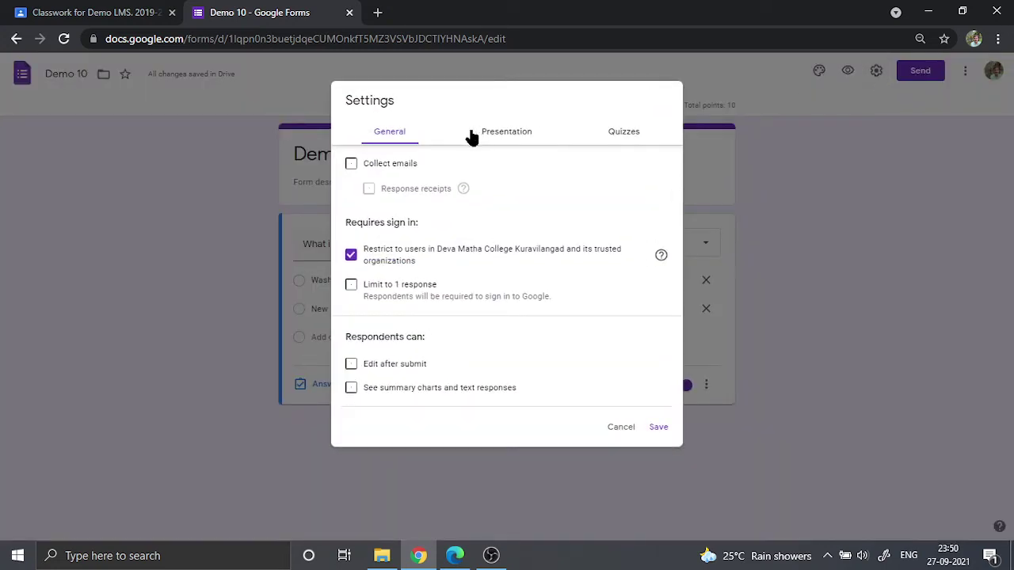
{"action": "left_click", "coordinate": [350, 166]}
{"action": "left_click", "coordinate": [351, 256]}
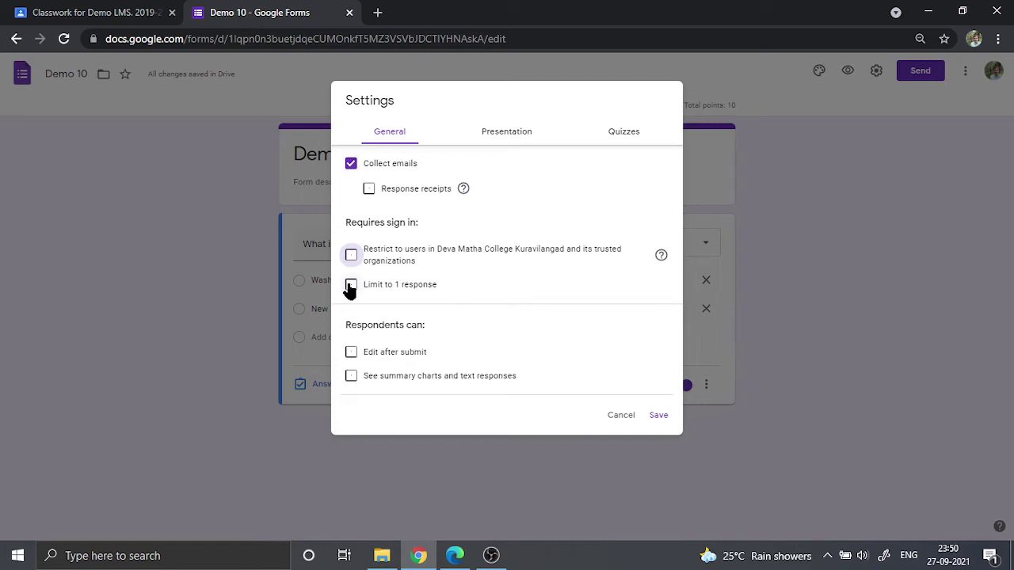
{"action": "left_click", "coordinate": [351, 286]}
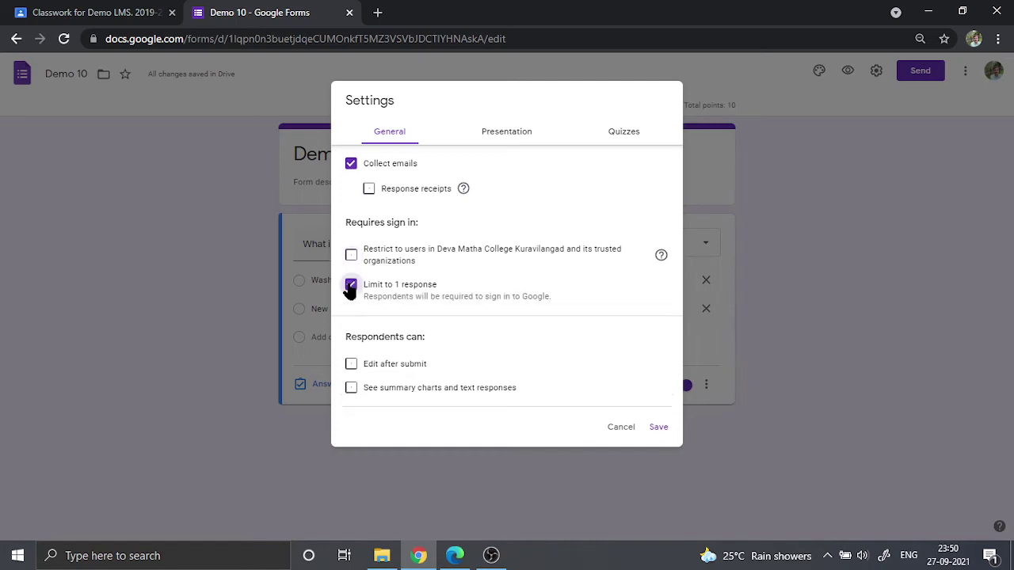
Release grades after manual review and hide missed questions and correct answers.
{"action": "left_click", "coordinate": [616, 145]}
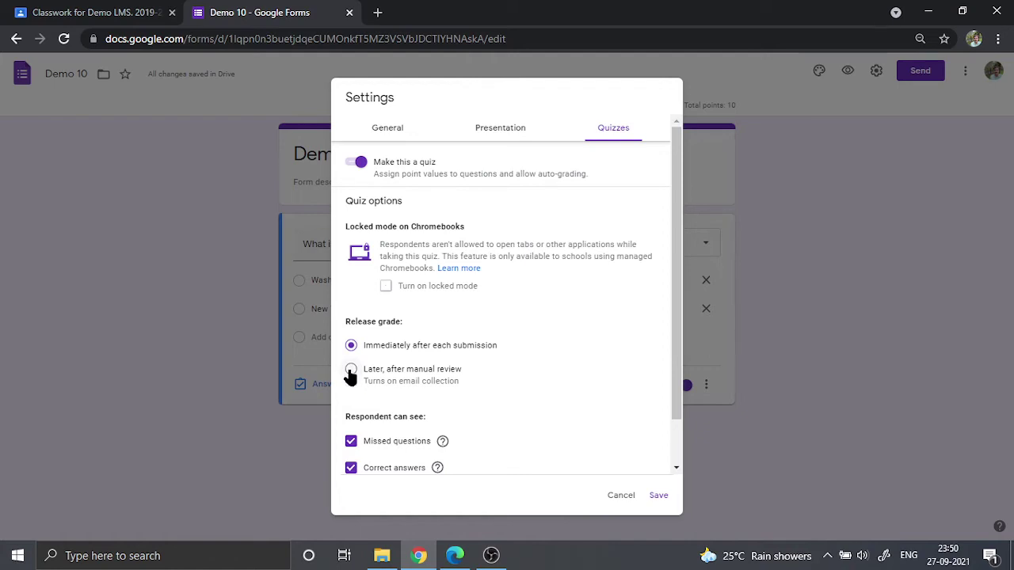
{"action": "left_click", "coordinate": [351, 370]}
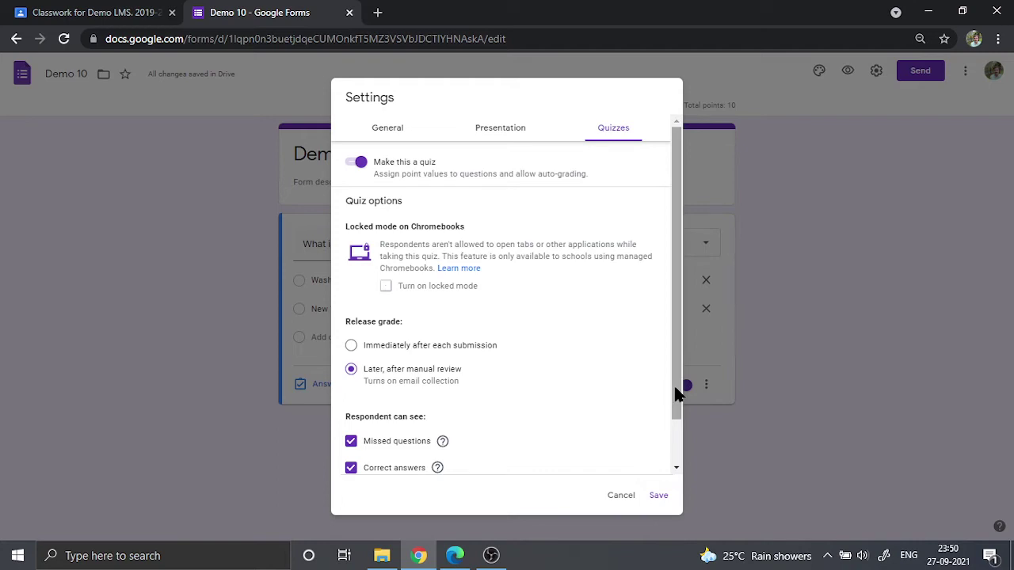
{"action": "left_click_drag", "start_coordinate": [678, 394], "coordinate": [677, 435]}
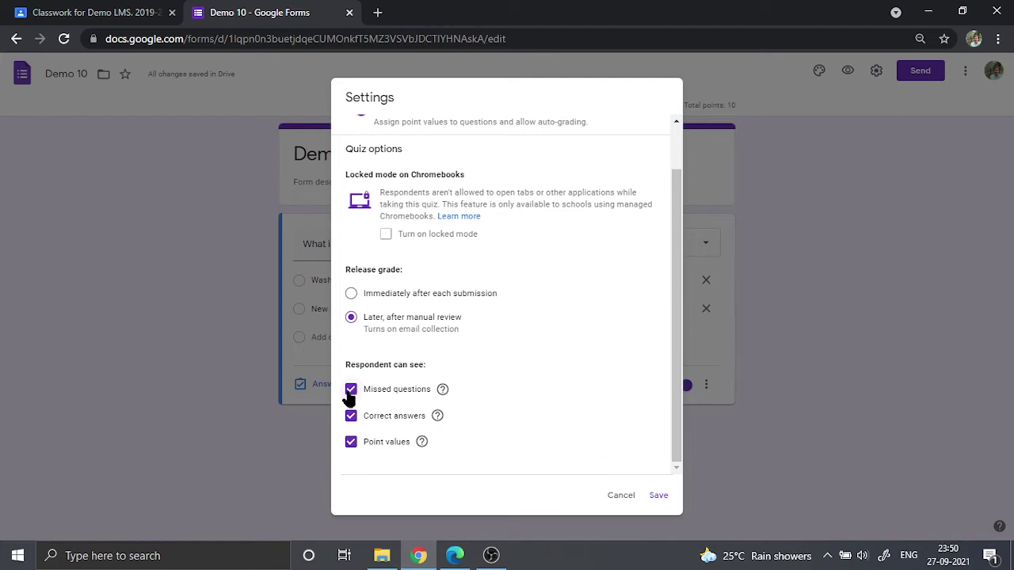
{"action": "left_click", "coordinate": [350, 394]}
{"action": "left_click", "coordinate": [351, 420]}
Save the form settings, return to Classroom, and assign Demo 10 to the class.
{"action": "left_click", "coordinate": [659, 495]}
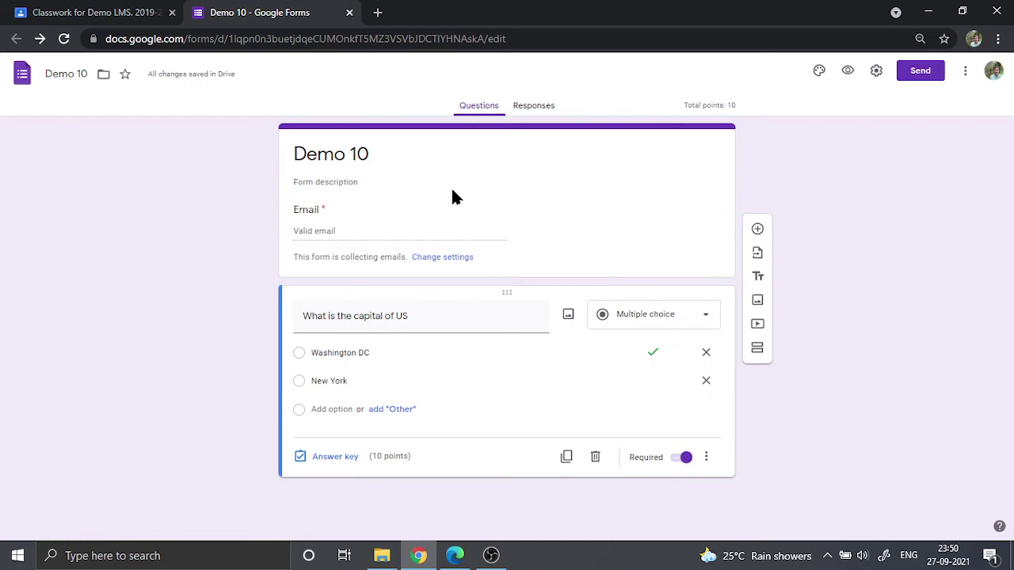
{"action": "left_click", "coordinate": [107, 14]}
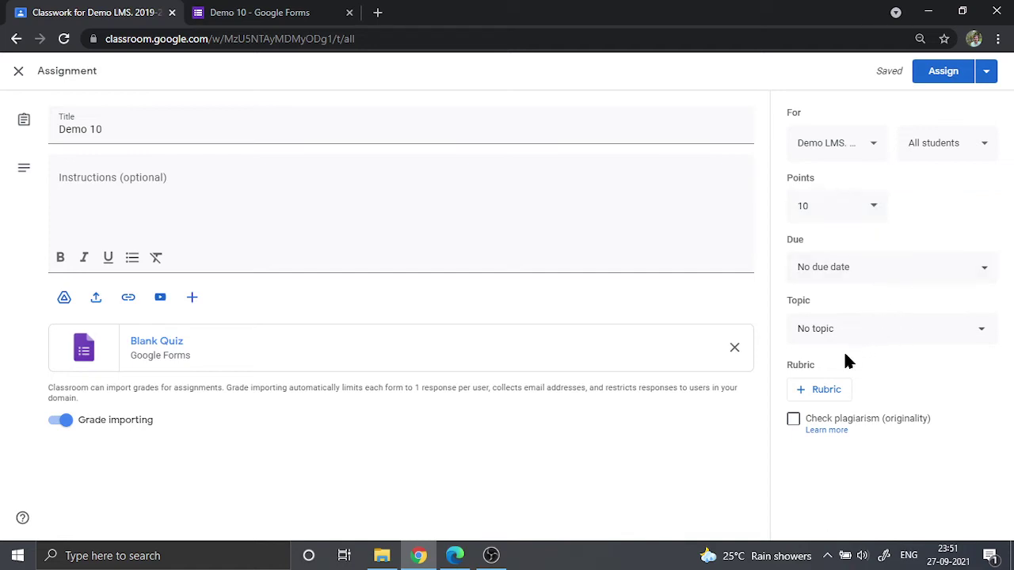
{"action": "left_click", "coordinate": [939, 77]}
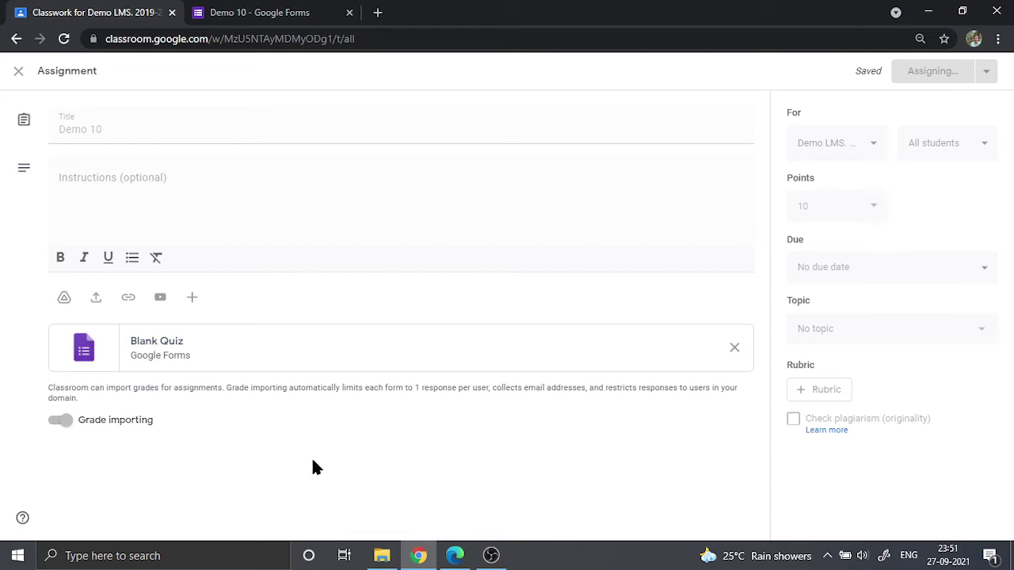
{"action": "mouse_move", "coordinate": [467, 556]}
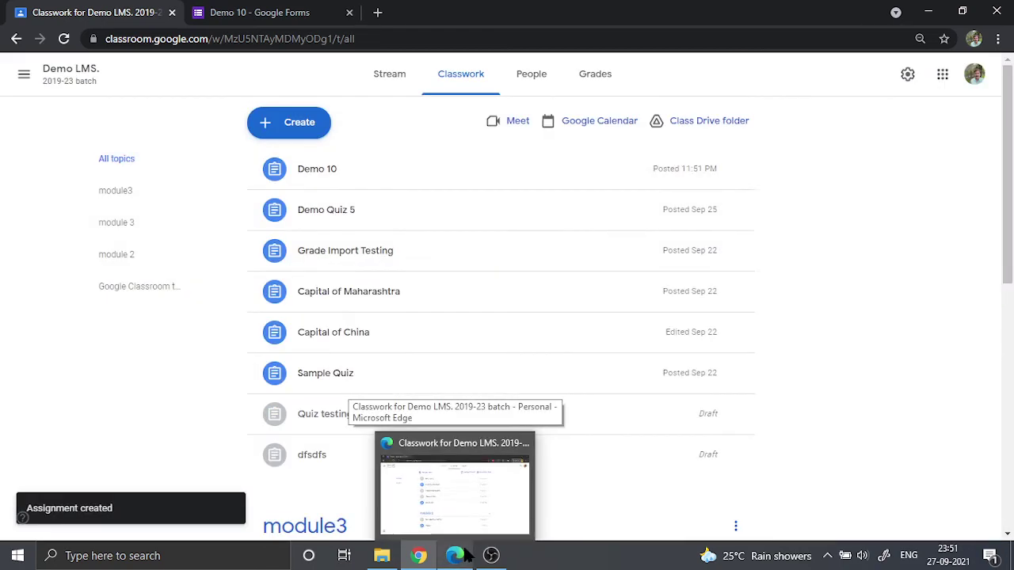
In the student's browser, refresh the class stream and open the Demo 10 assignment post.
{"action": "left_click", "coordinate": [468, 556]}
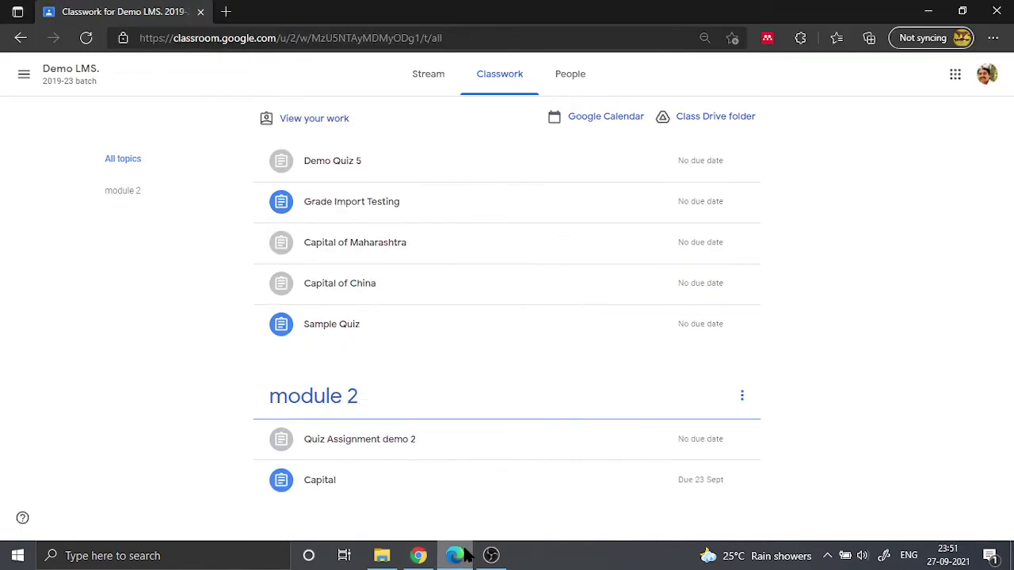
{"action": "left_click", "coordinate": [56, 75]}
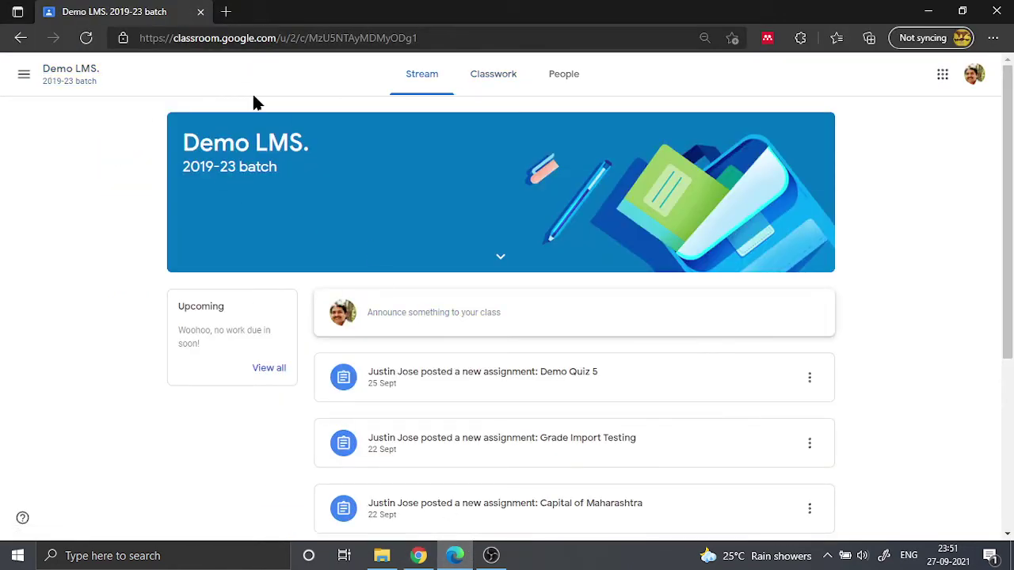
{"action": "left_click", "coordinate": [86, 37]}
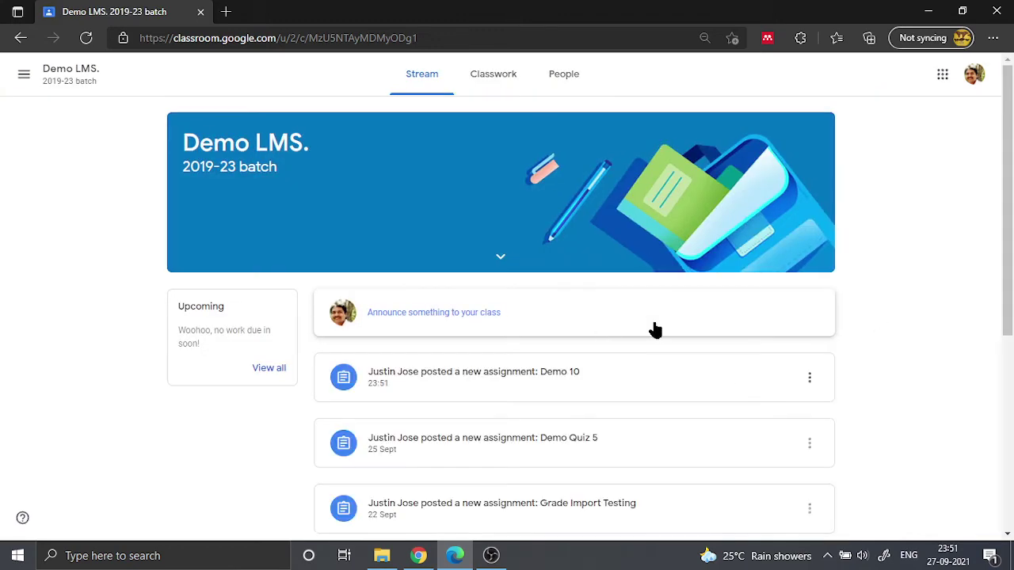
{"action": "left_click", "coordinate": [441, 385]}
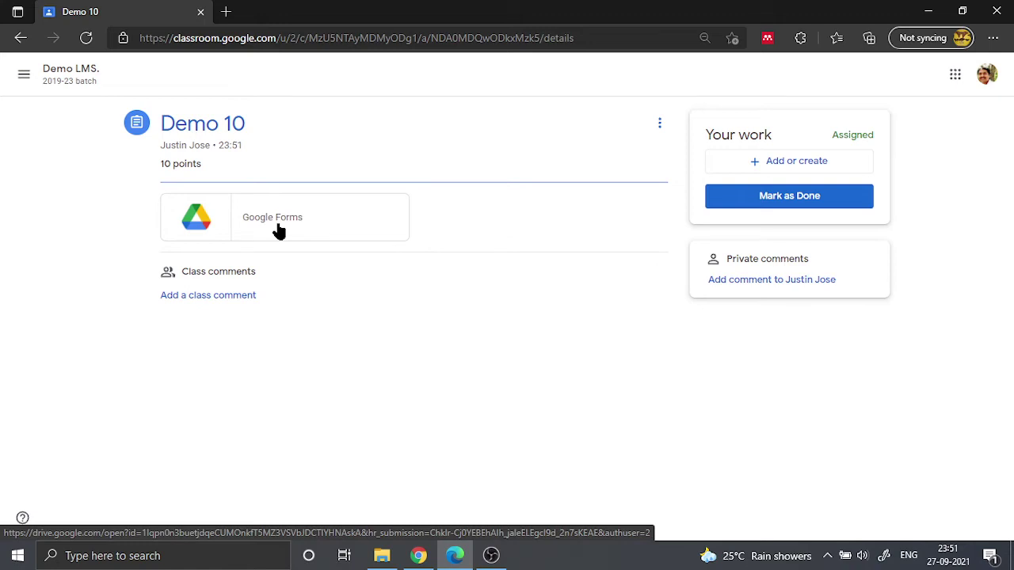
Try the attached quiz as the student, close the access-denied page, and return to the teacher's browser.
{"action": "left_click", "coordinate": [279, 229]}
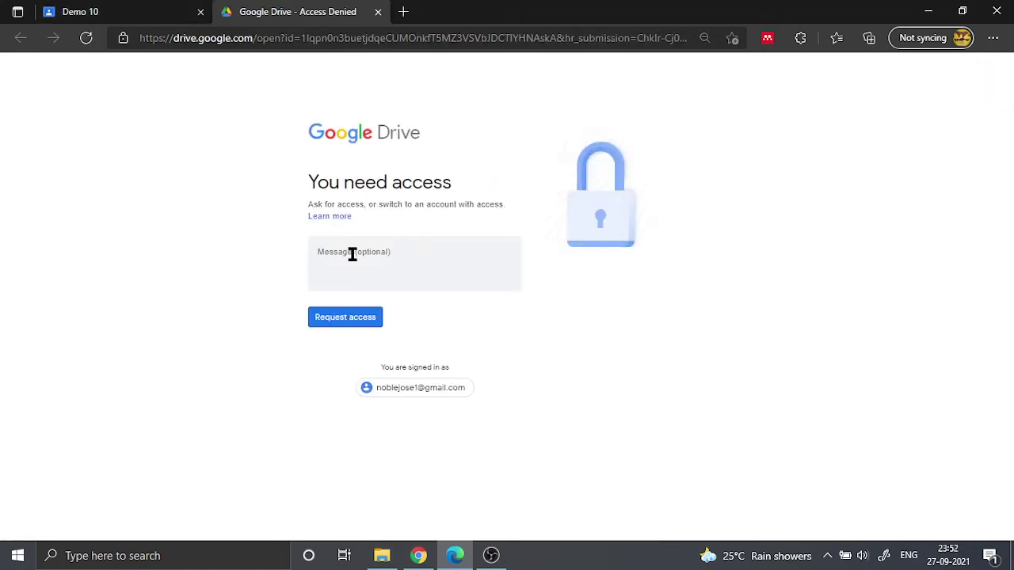
{"action": "left_click", "coordinate": [378, 14]}
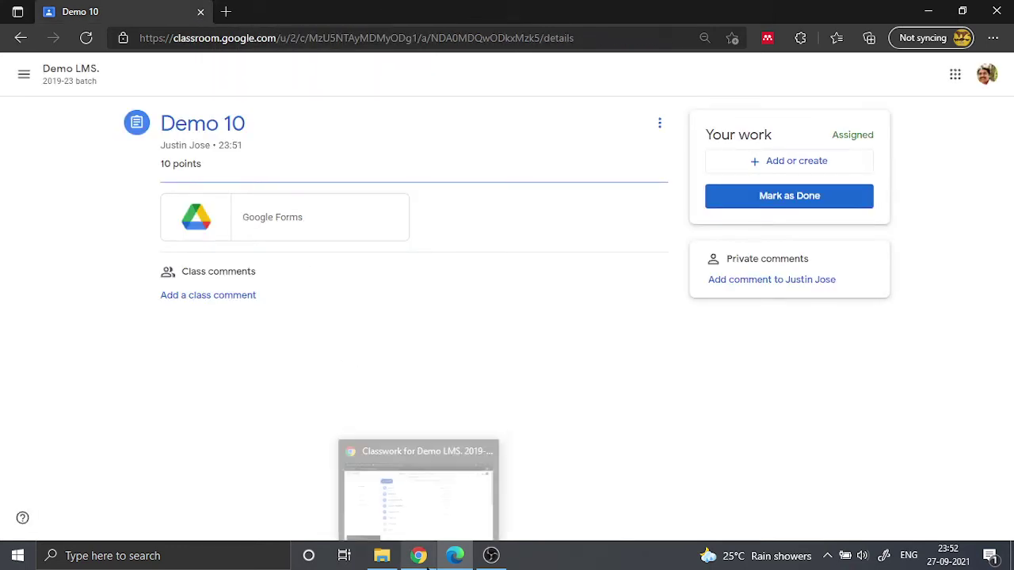
{"action": "left_click", "coordinate": [419, 559]}
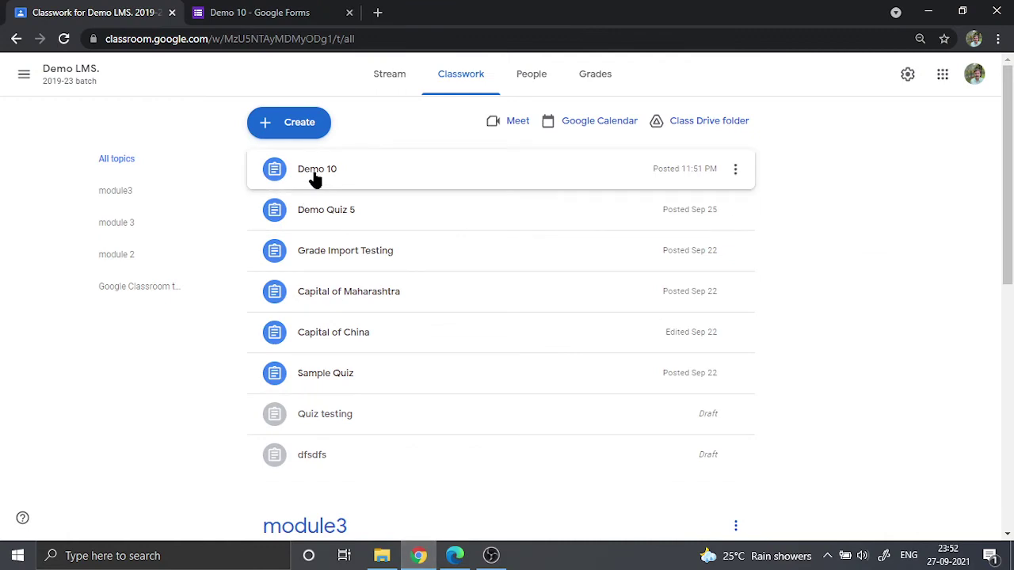
Uncheck 'Restrict to users in Deva Matha College Kuravilangad' in Demo 10's settings and save.
{"action": "left_click", "coordinate": [259, 19]}
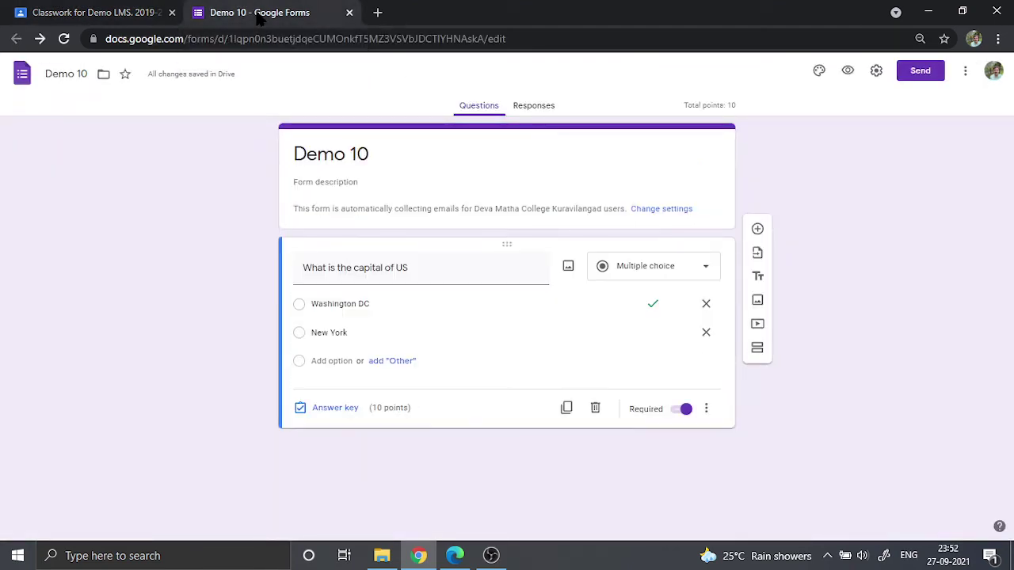
{"action": "left_click", "coordinate": [876, 71]}
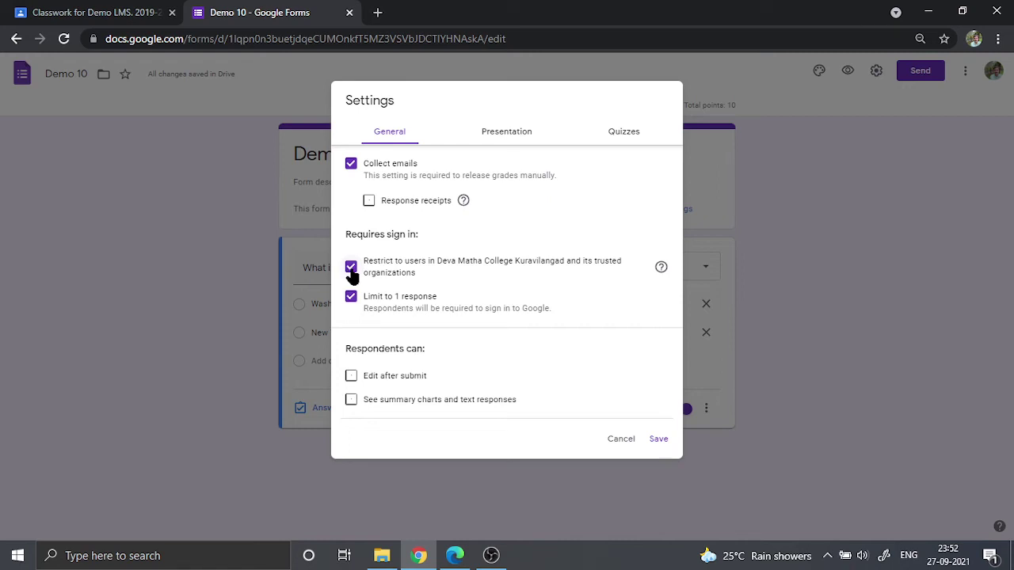
{"action": "left_click", "coordinate": [351, 268]}
{"action": "left_click", "coordinate": [658, 440]}
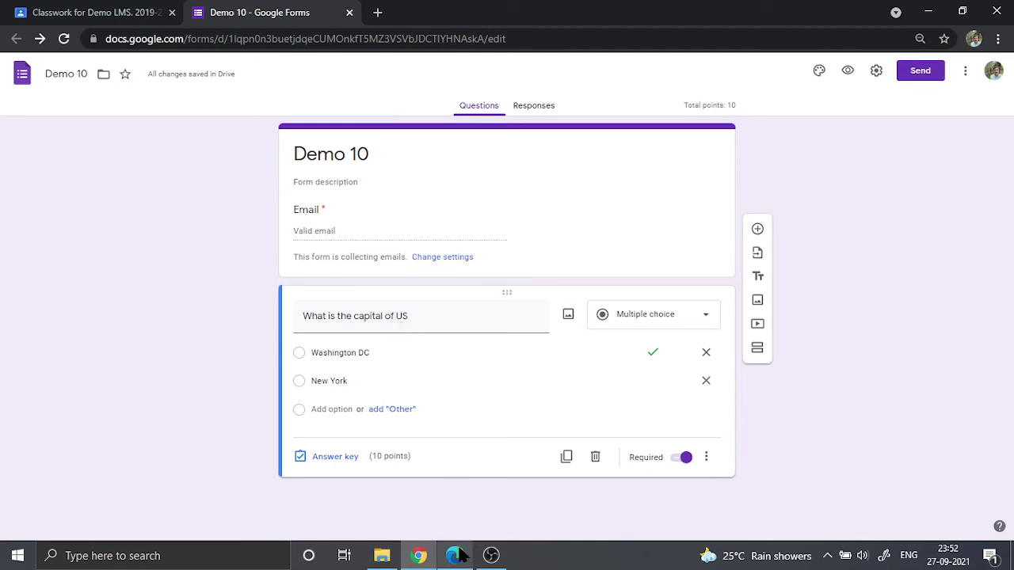
In the student's browser, reload the assignment page and open the Demo 10 quiz form.
{"action": "mouse_move", "coordinate": [461, 557]}
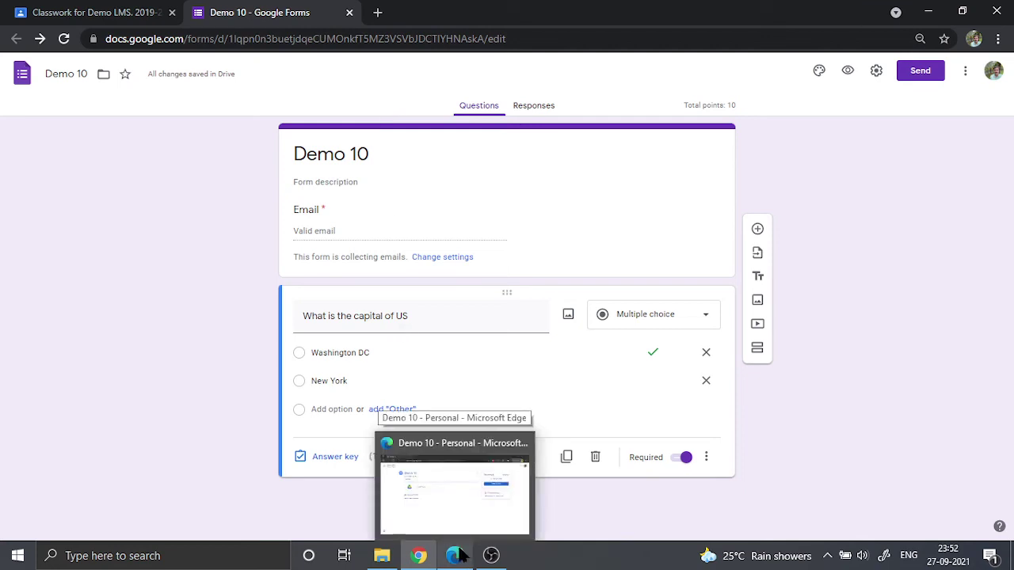
{"action": "left_click", "coordinate": [461, 557]}
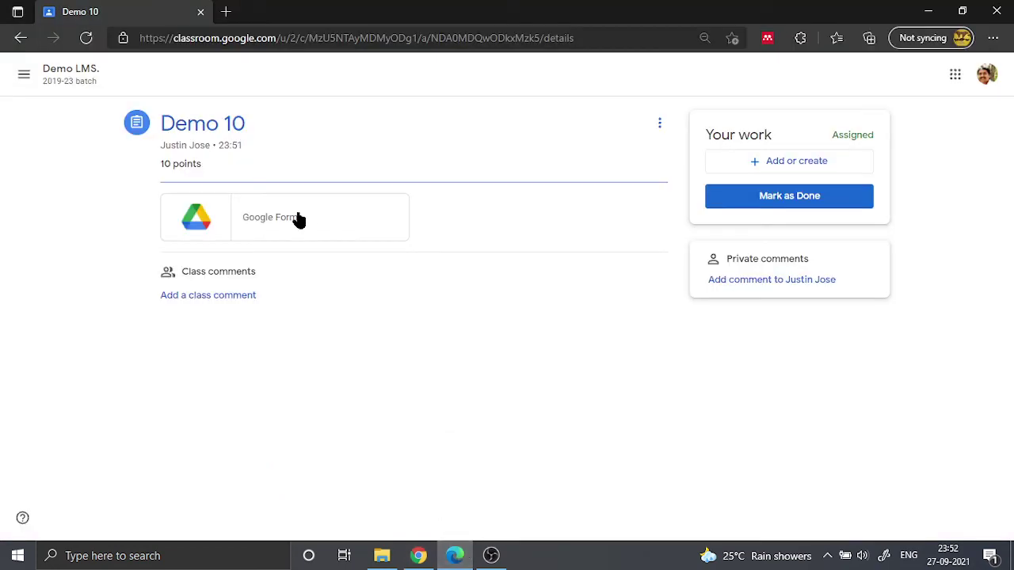
{"action": "left_click", "coordinate": [83, 38]}
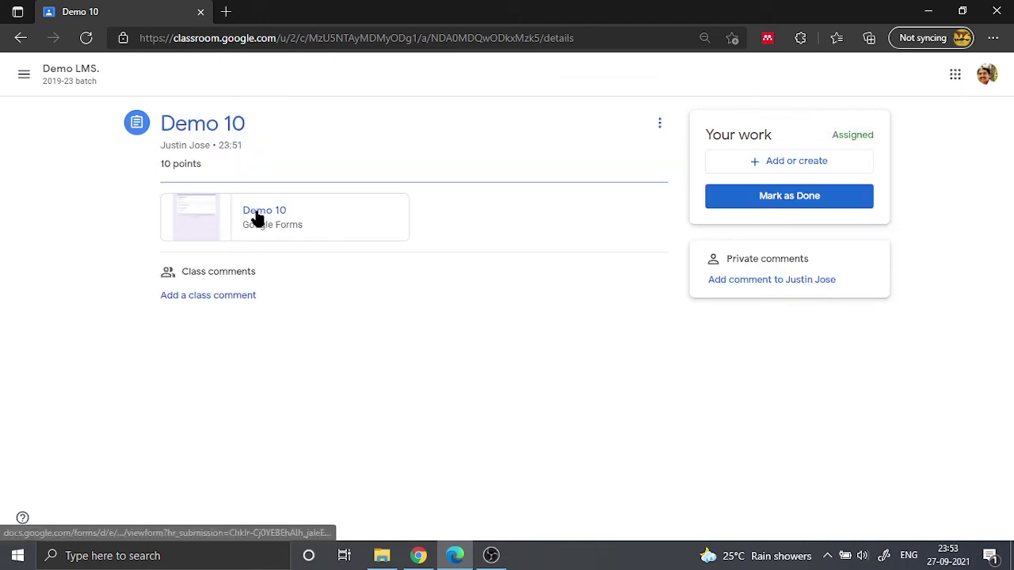
{"action": "left_click", "coordinate": [257, 217]}
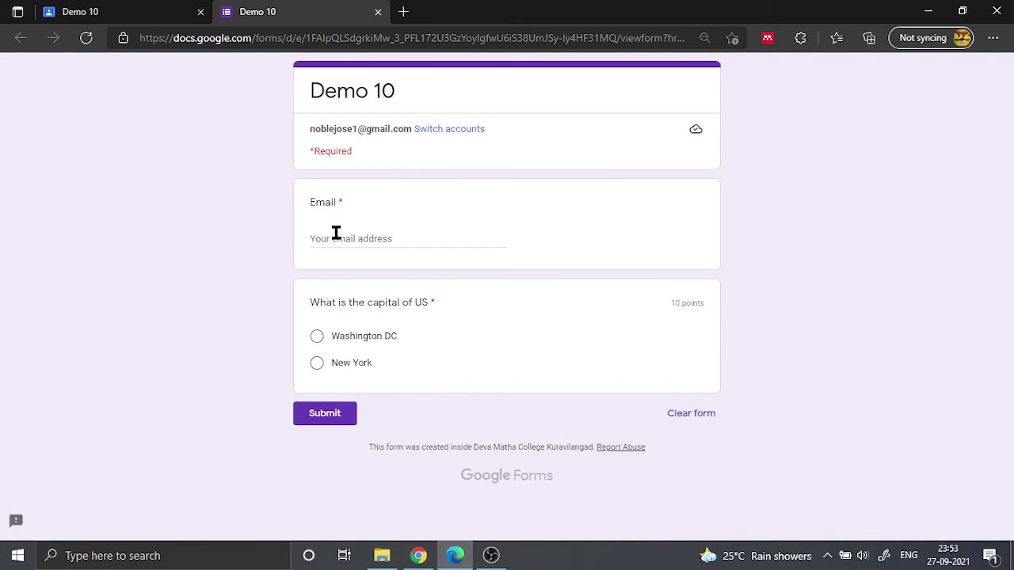
Autofill the student's saved e-mail, answer Washington DC, submit the response, and close the form.
{"action": "left_click", "coordinate": [335, 237]}
{"action": "left_click", "coordinate": [343, 279]}
{"action": "left_click", "coordinate": [317, 337]}
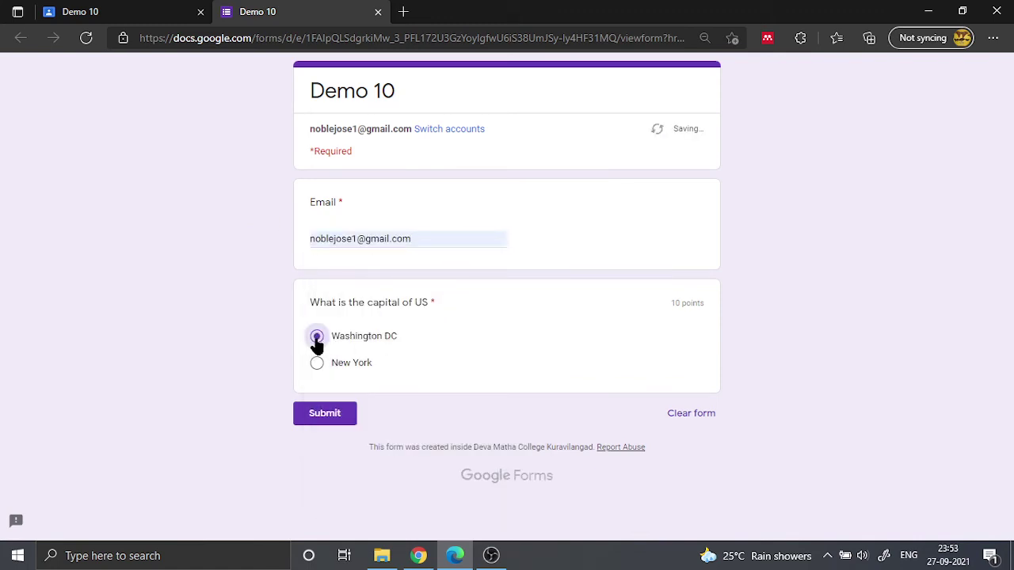
{"action": "left_click", "coordinate": [324, 418]}
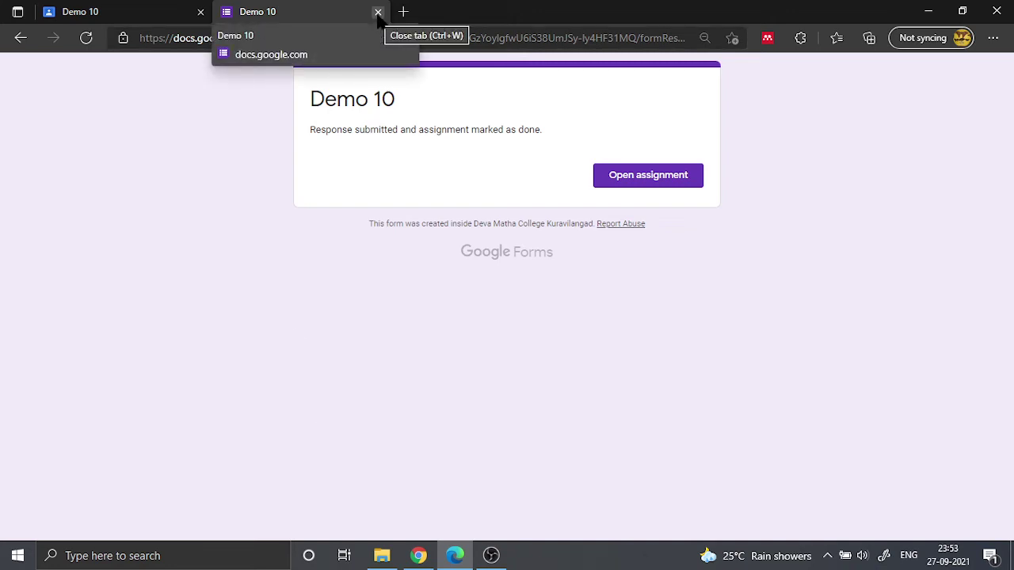
{"action": "left_click", "coordinate": [378, 12]}
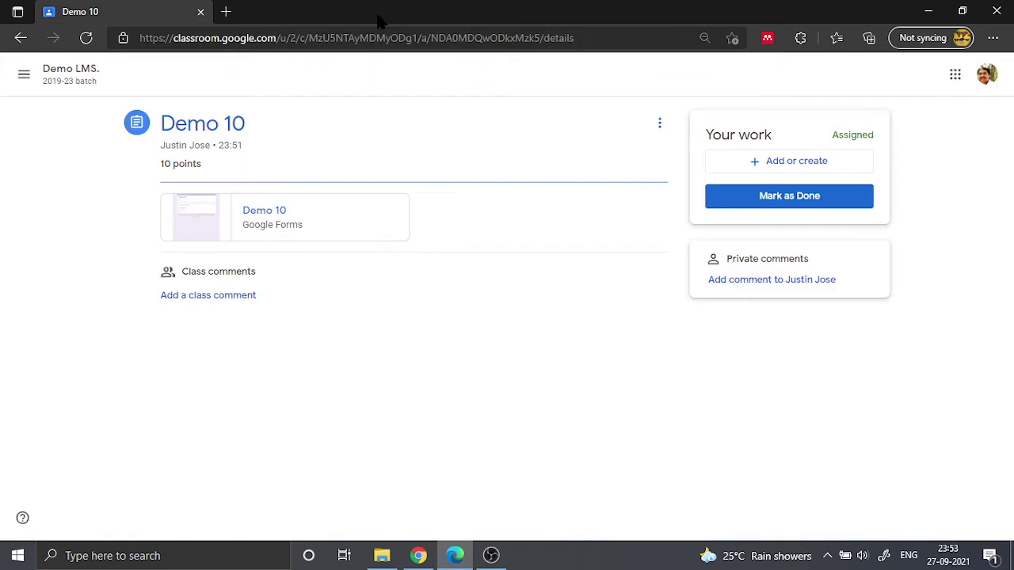
In the teacher's Classwork page, expand Demo 10 and view its student work: 1 turned in.
{"action": "left_click", "coordinate": [420, 557]}
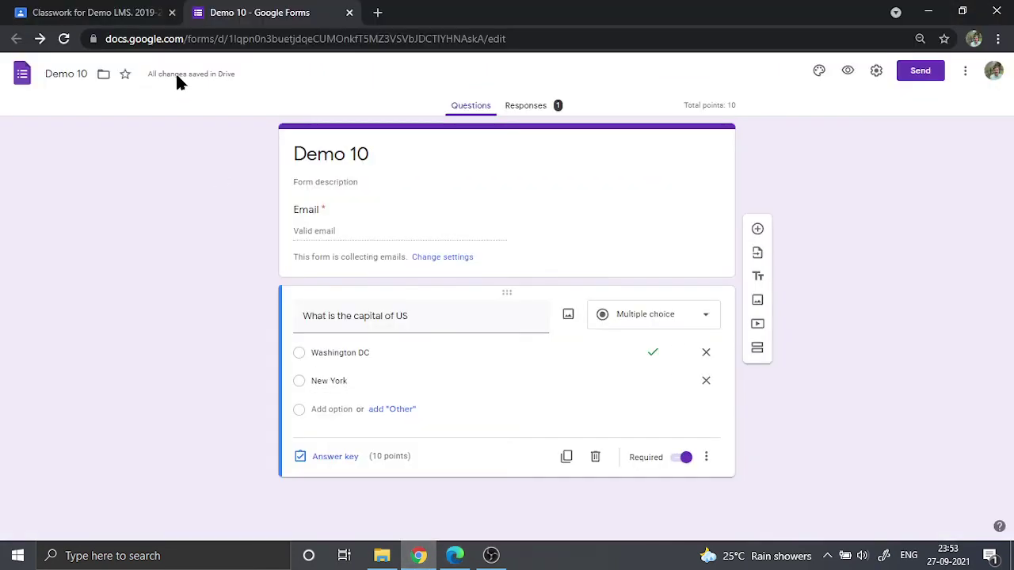
{"action": "left_click", "coordinate": [82, 12]}
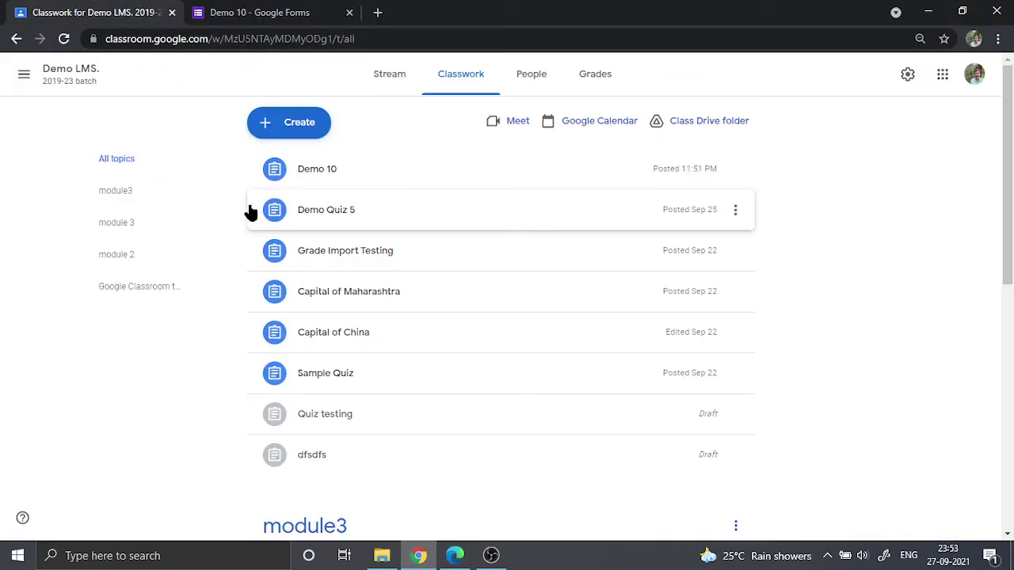
{"action": "left_click", "coordinate": [326, 181]}
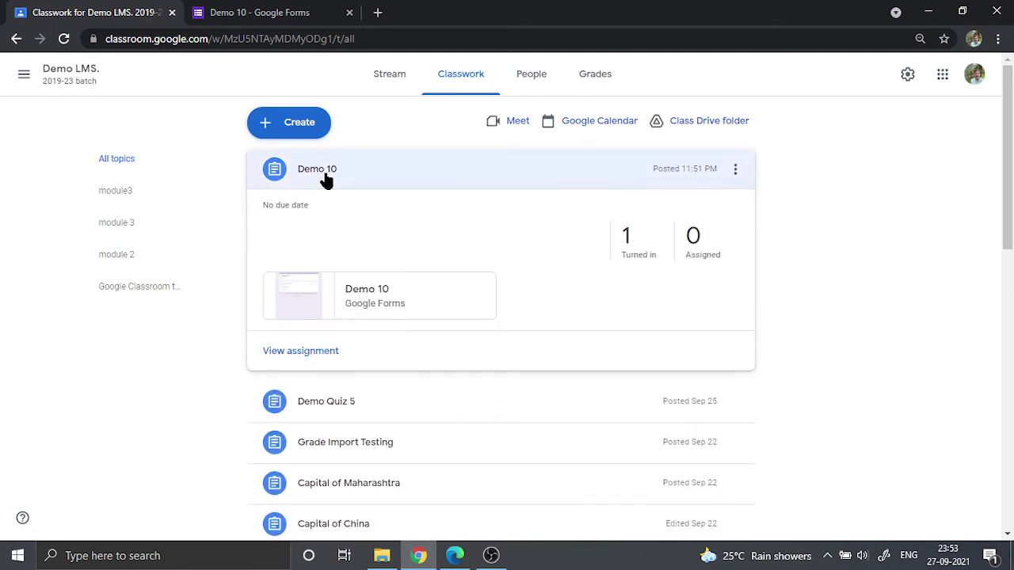
{"action": "left_click", "coordinate": [287, 354]}
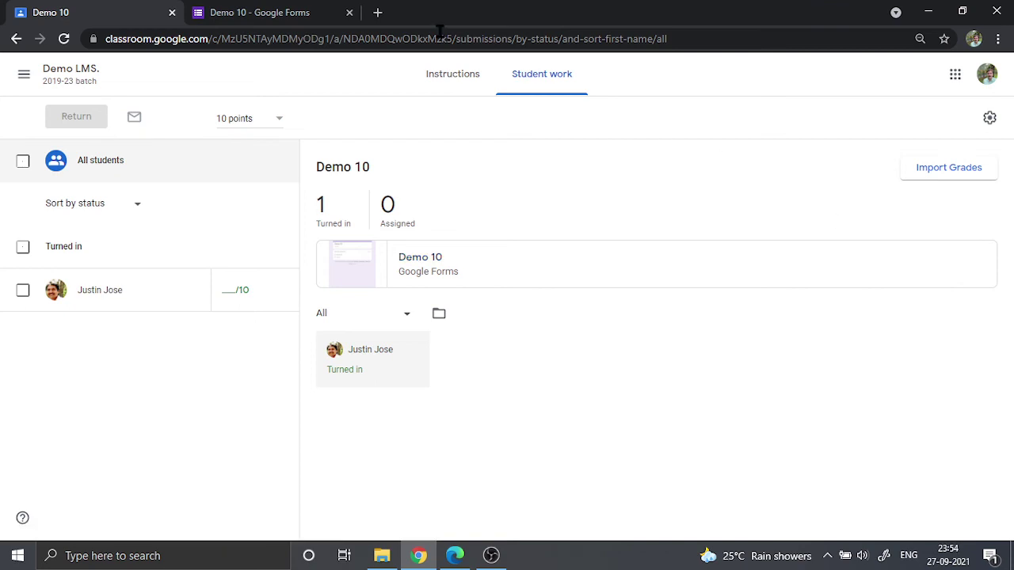
In the Demo 10 form settings, re-enable 'Restrict to users in Deva Matha College Kuravilangad' and save.
{"action": "left_click", "coordinate": [257, 18]}
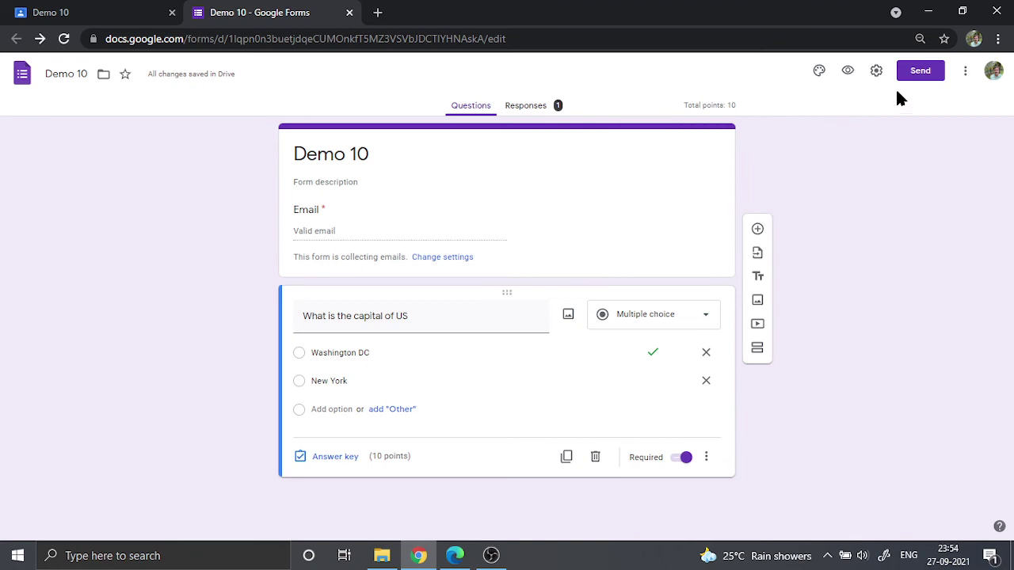
{"action": "left_click", "coordinate": [877, 73]}
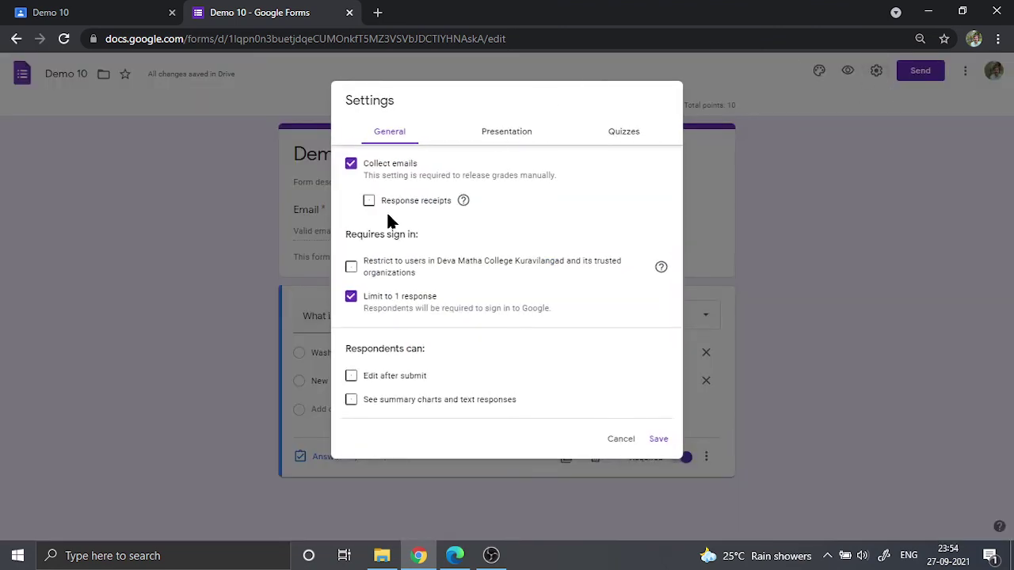
{"action": "left_click", "coordinate": [350, 269]}
{"action": "left_click", "coordinate": [657, 440]}
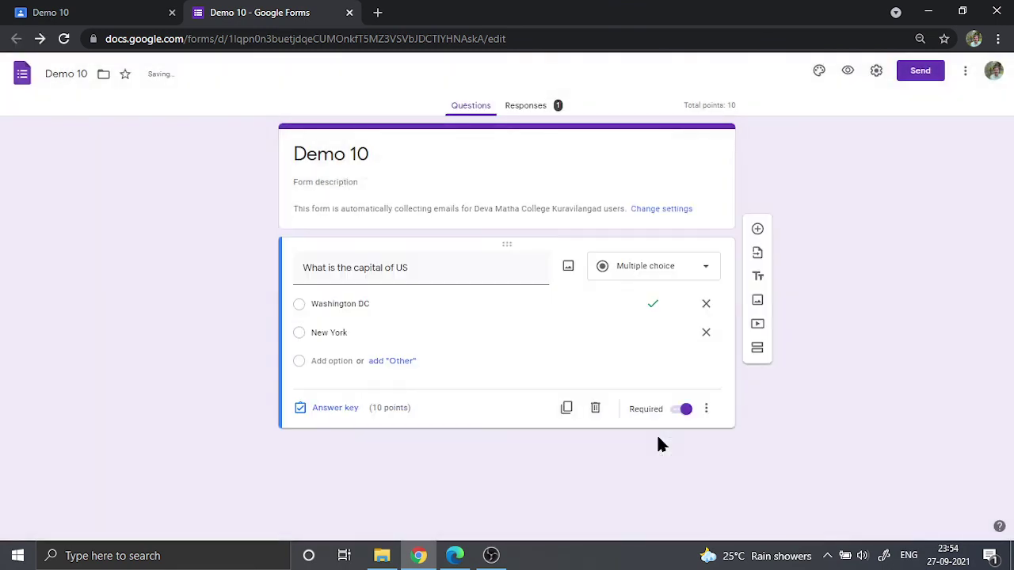
{"action": "left_click", "coordinate": [87, 12]}
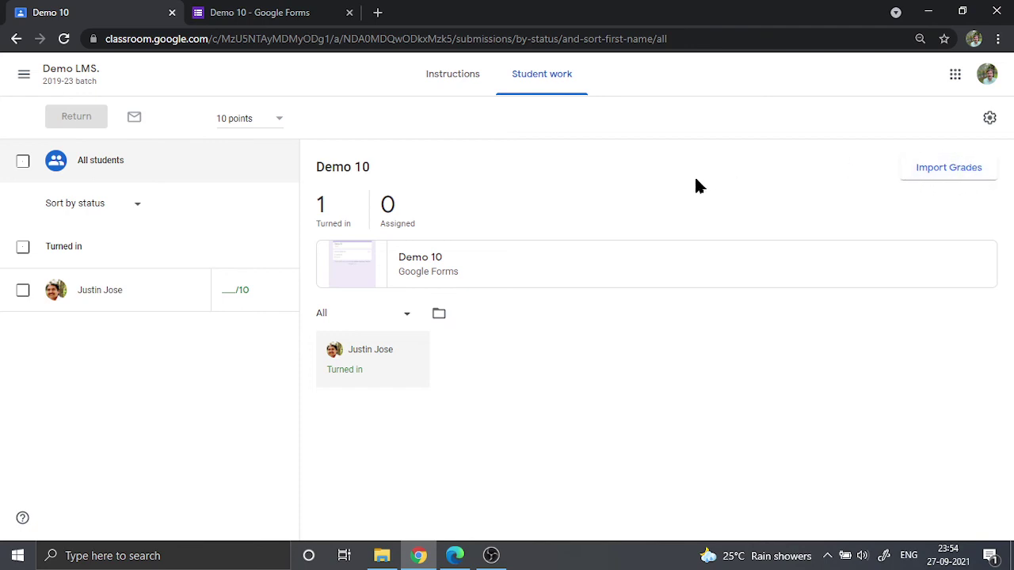
Import the Demo 10 quiz grades, confirming the overwrite of current grades.
{"action": "left_click", "coordinate": [953, 177]}
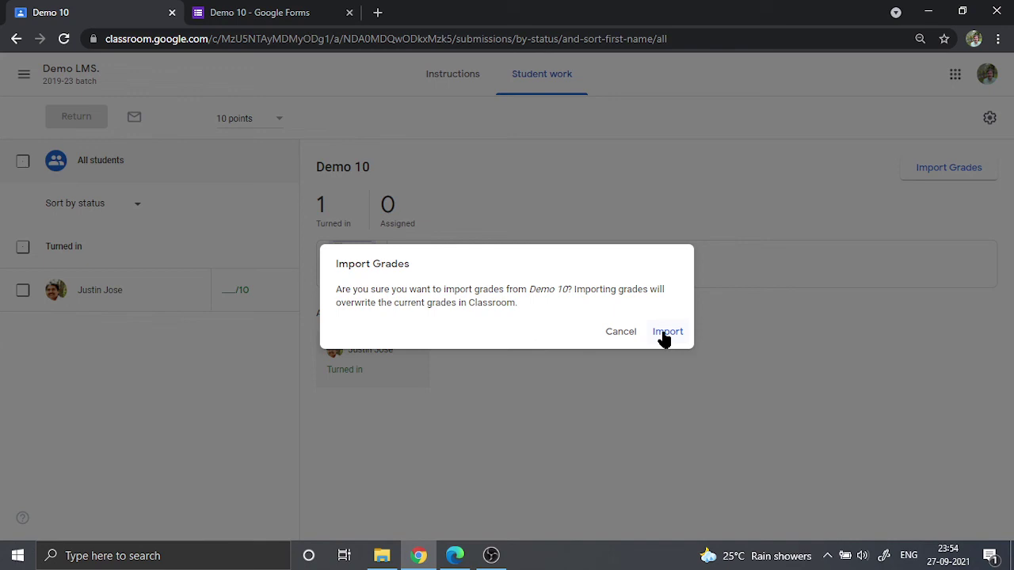
{"action": "left_click", "coordinate": [665, 333]}
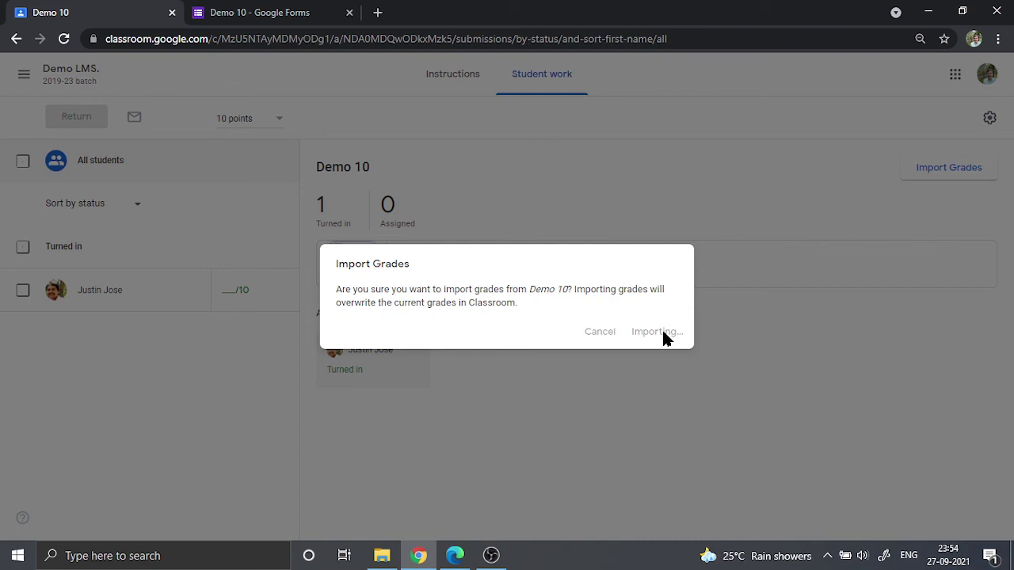